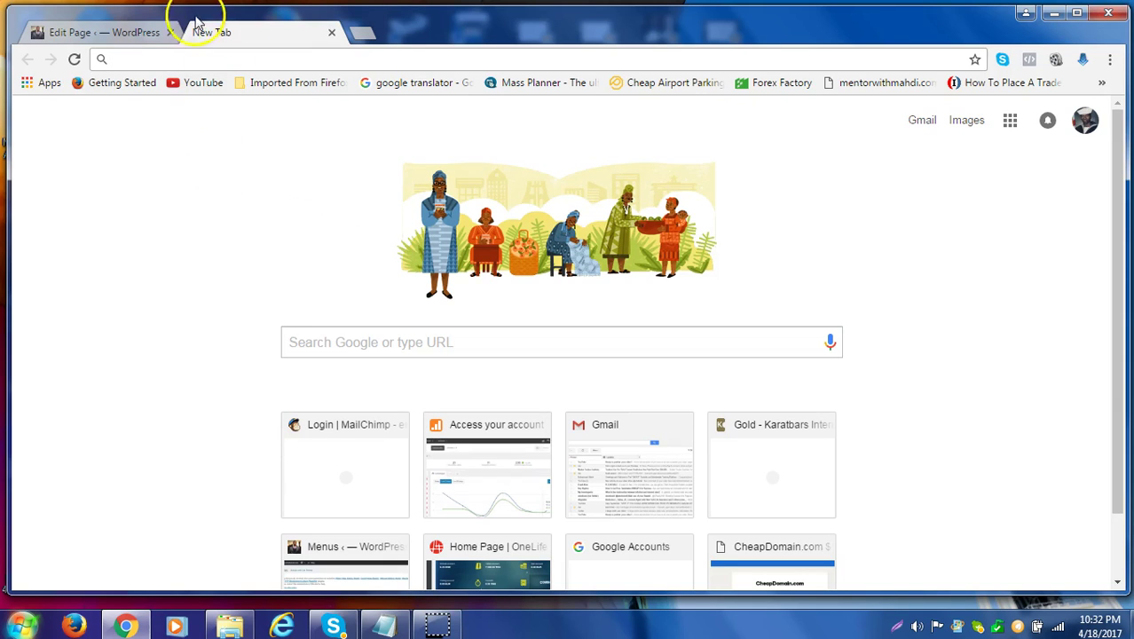
Visit the live site from the WordPress page editor and examine its header banner, navigation, blog posts and contact info.
left_click(124, 34)
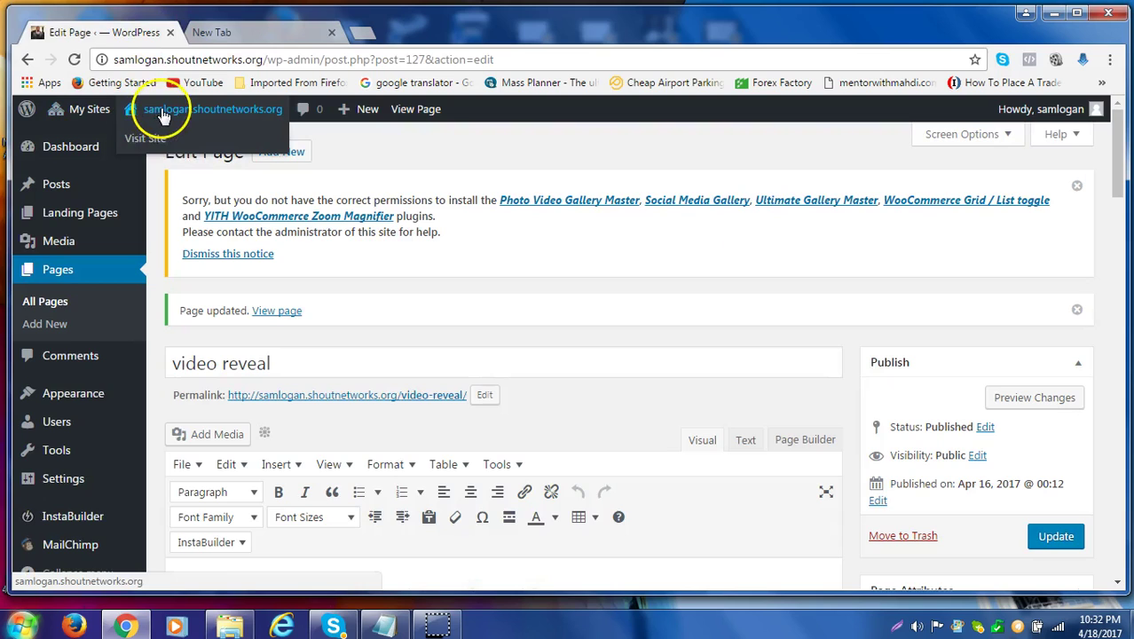
left_click(147, 140)
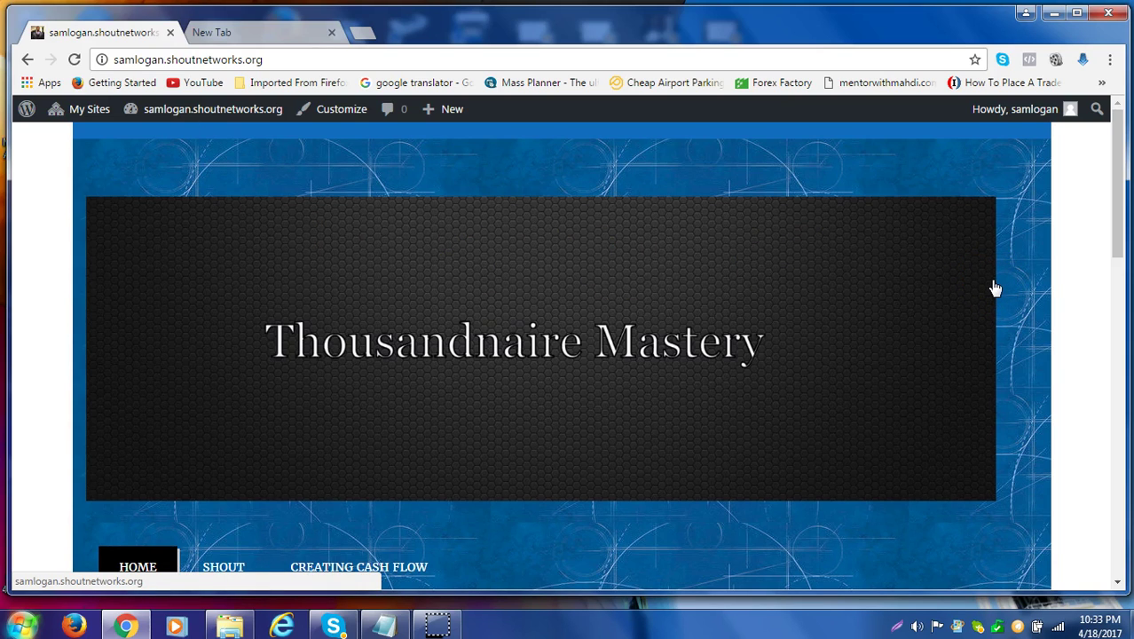
scroll(1069, 327, "down", 3)
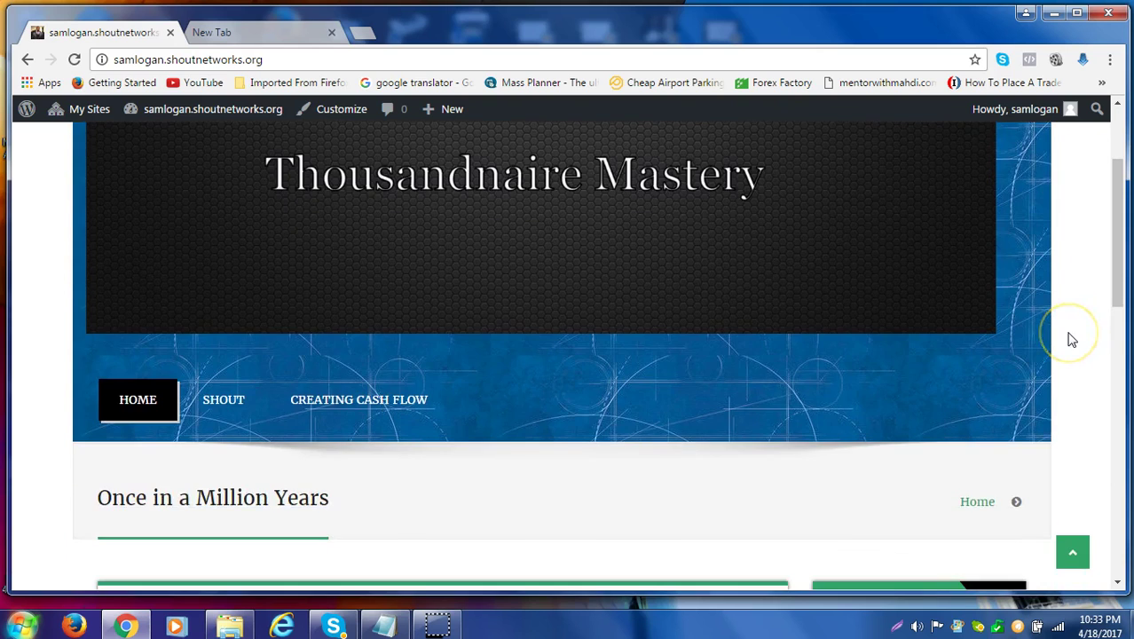
scroll(1071, 340, "down", 3)
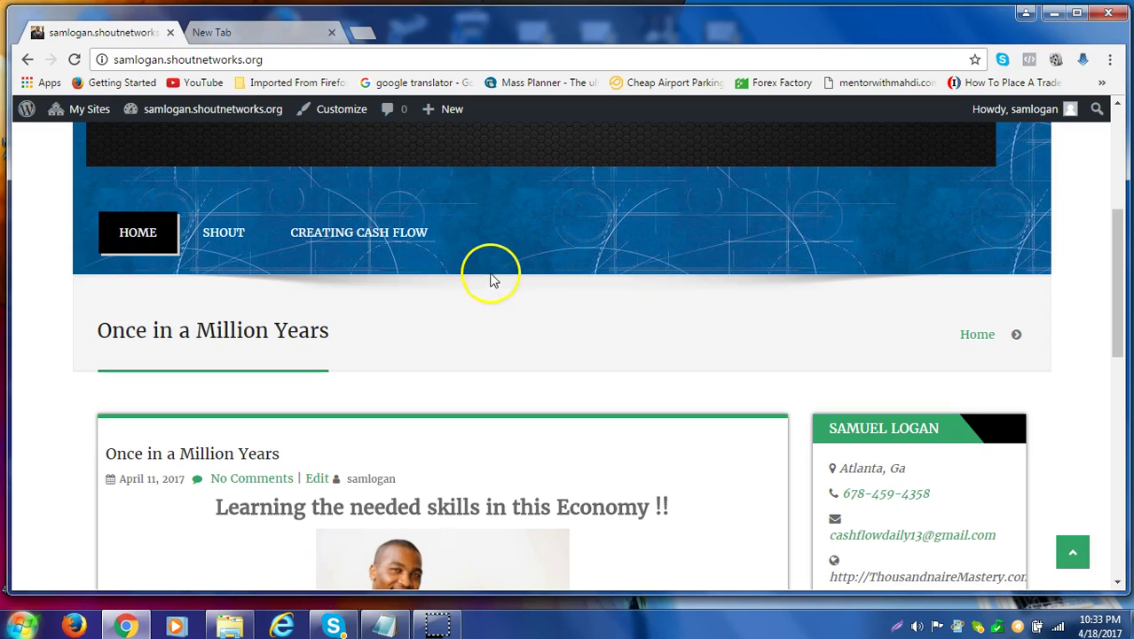
scroll(494, 279, "up", 3)
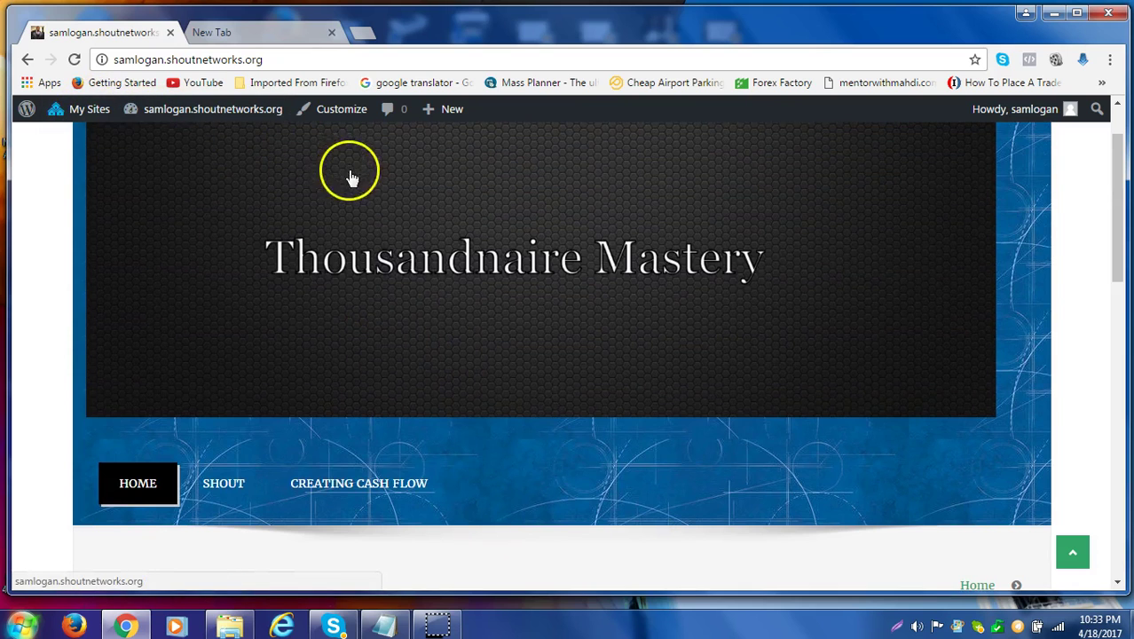
scroll(351, 187, "down", 2)
scroll(350, 232, "down", 2)
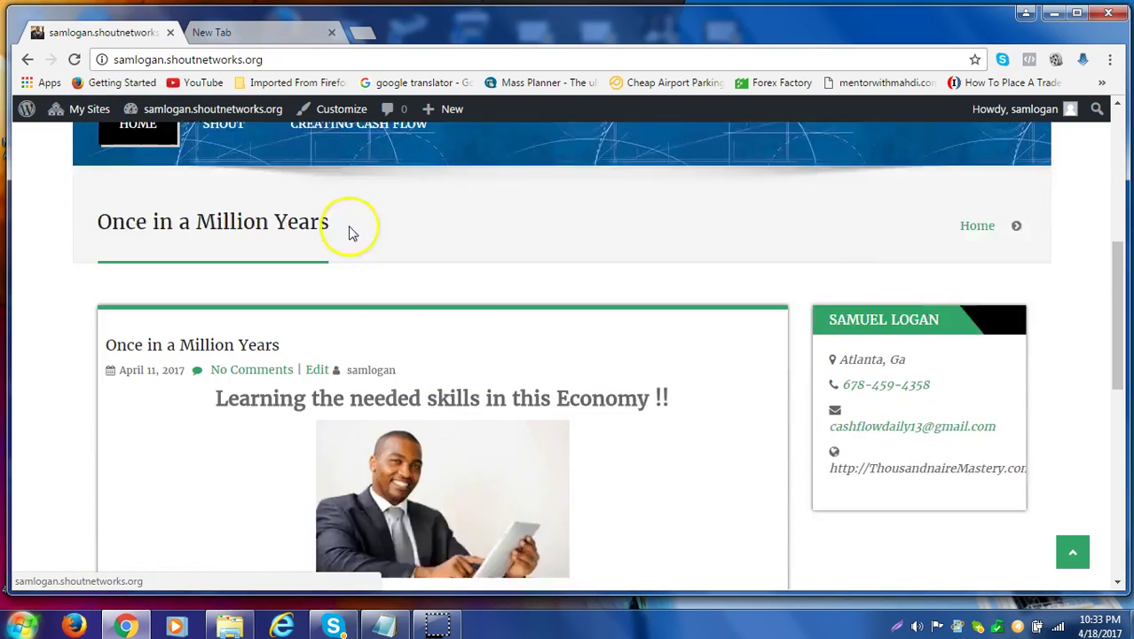
scroll(350, 233, "down", 6)
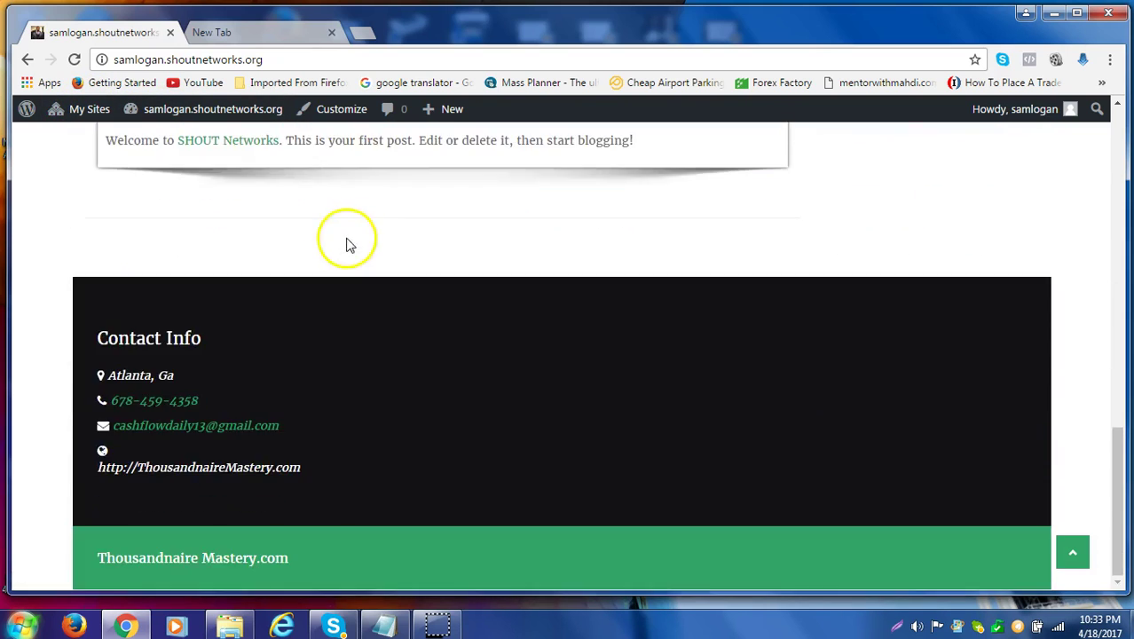
scroll(250, 395, "up", 5)
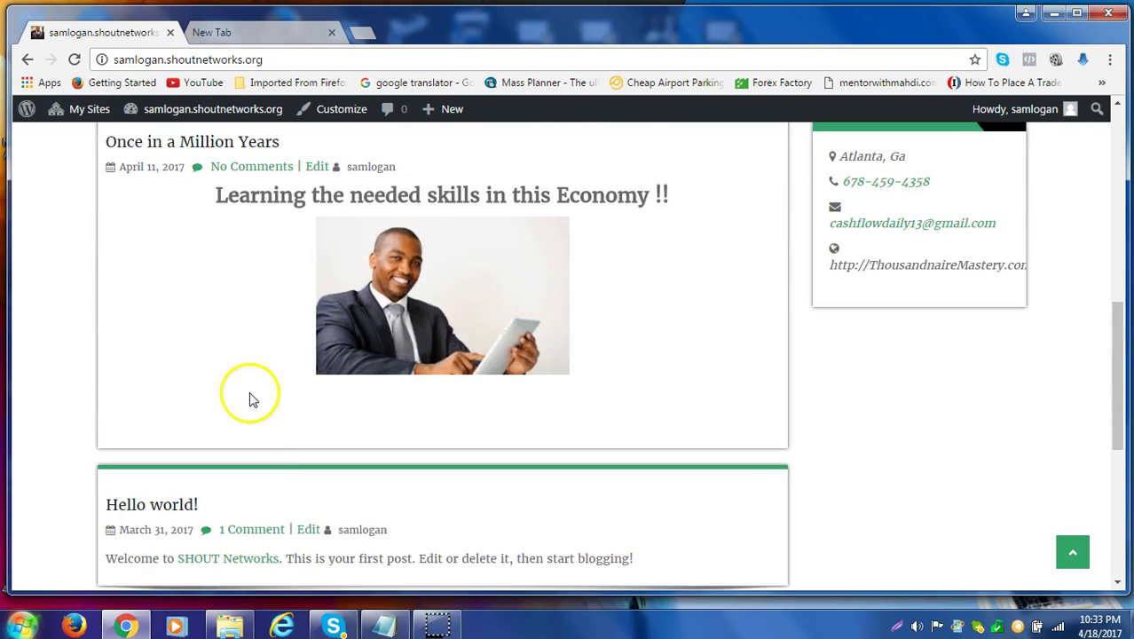
scroll(250, 398, "up", 2)
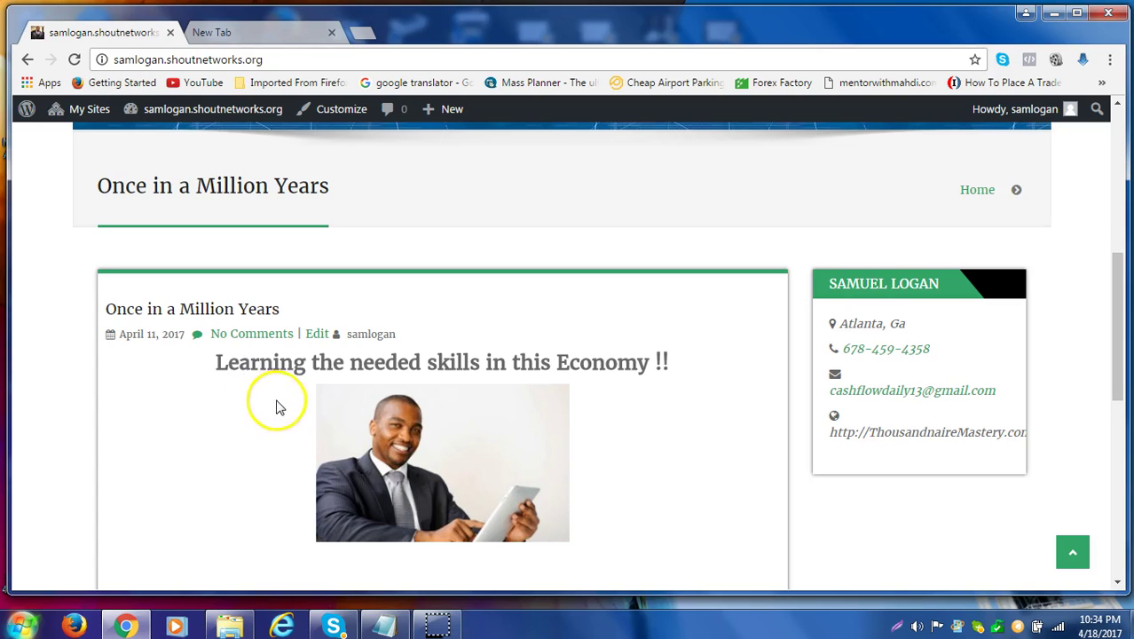
scroll(279, 408, "up", 2)
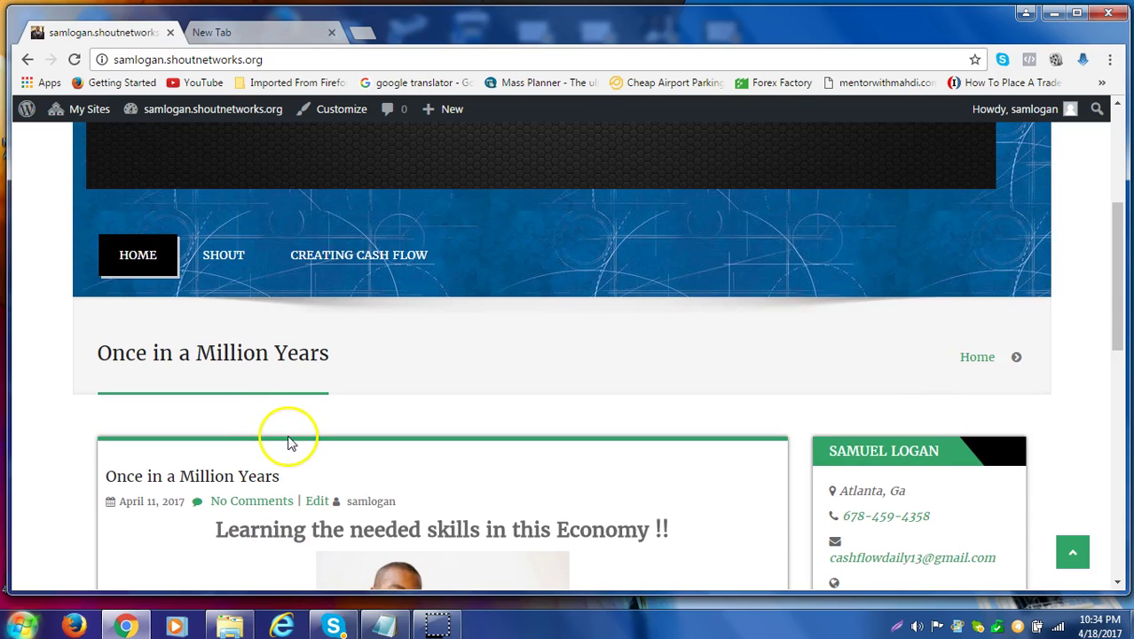
scroll(285, 435, "up", 3)
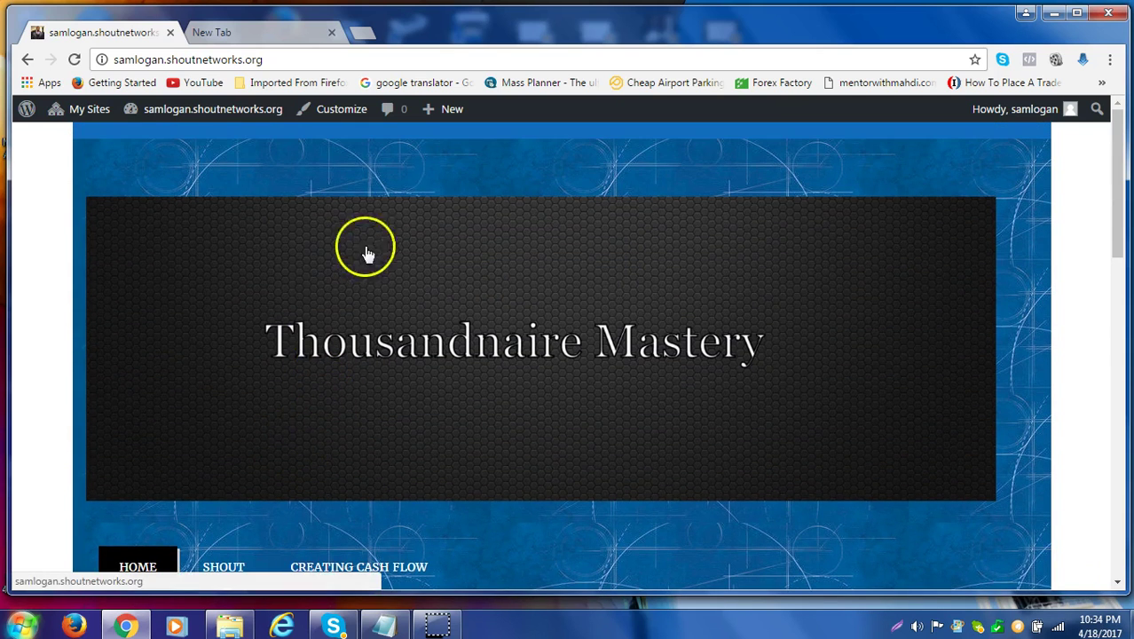
Open the site's theme manager and browse the installed themes.
mouse_move(160, 110)
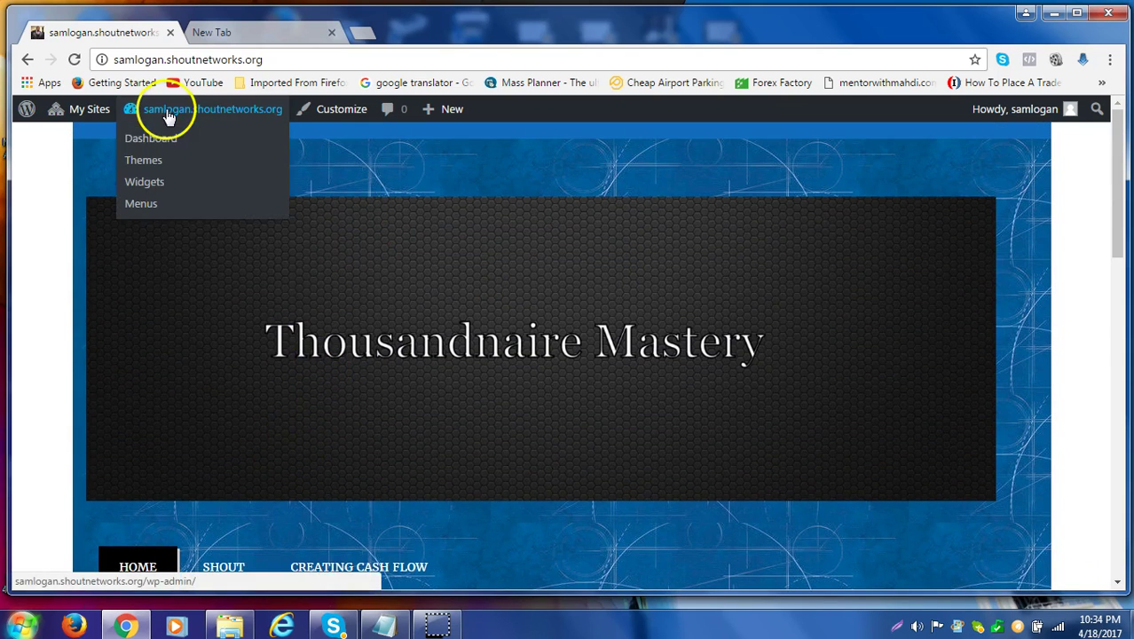
left_click(151, 161)
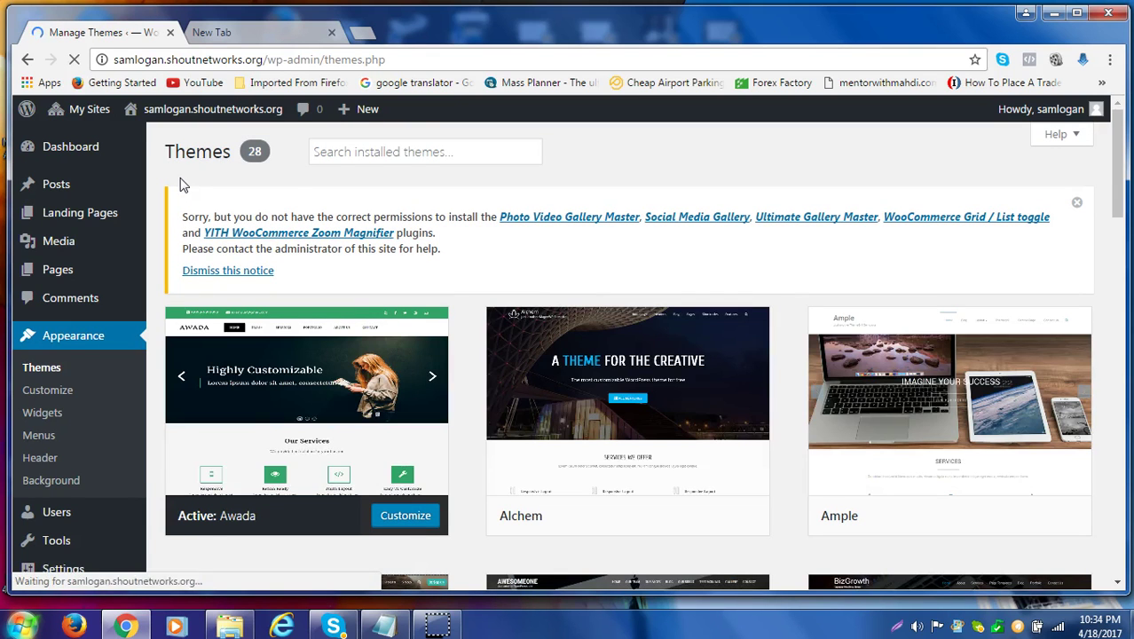
mouse_move(661, 360)
scroll(661, 360, "down", 1)
scroll(469, 380, "down", 6)
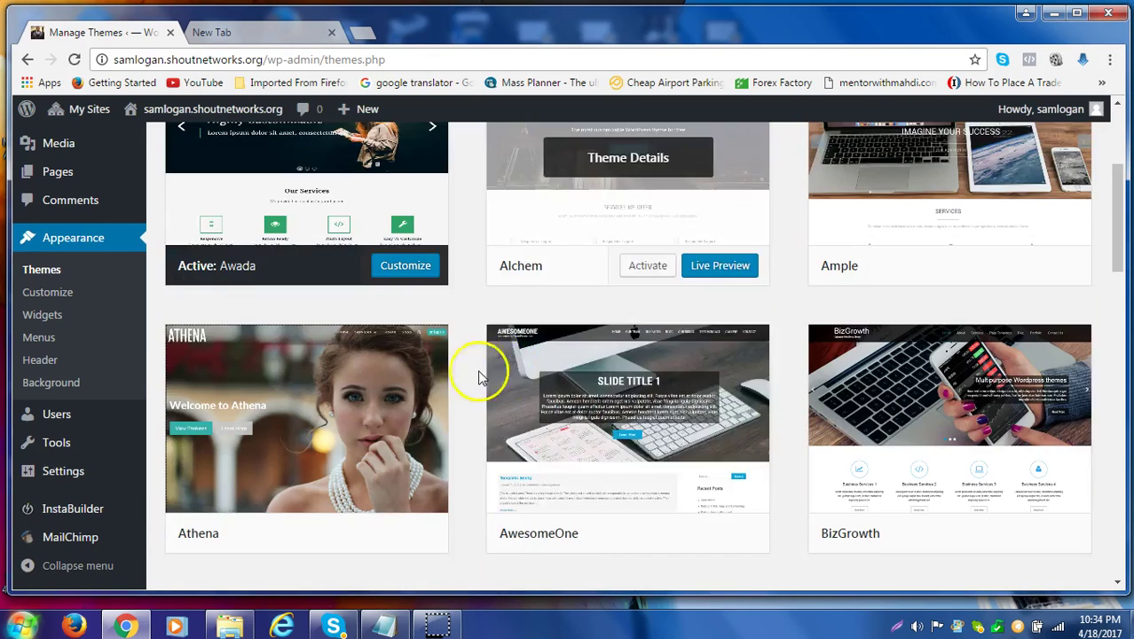
scroll(443, 388, "down", 5)
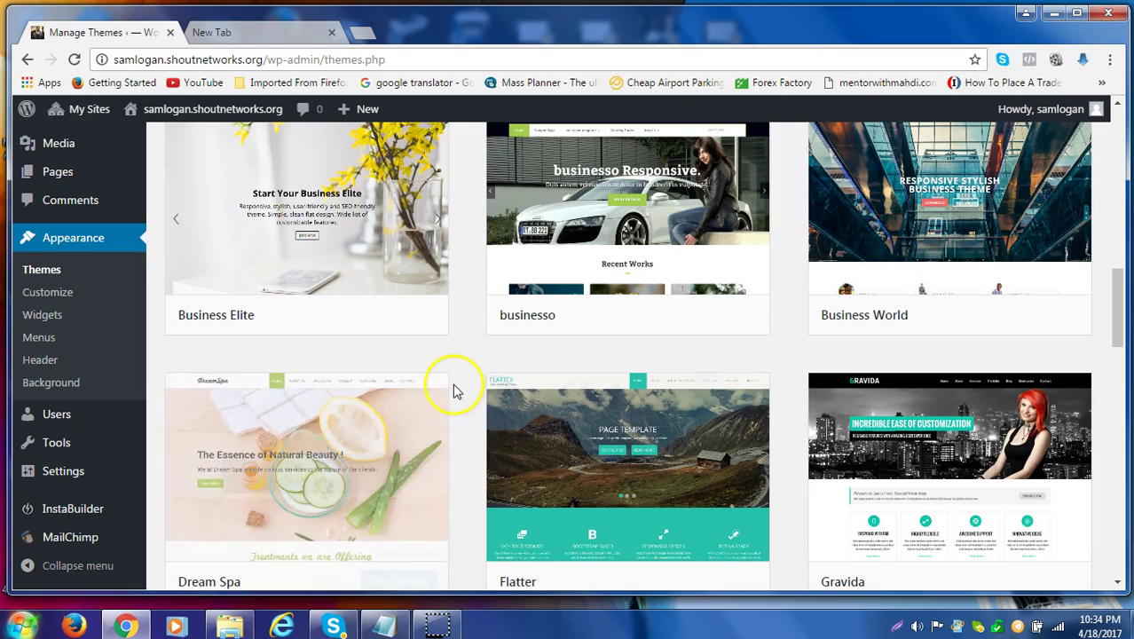
scroll(434, 404, "down", 1)
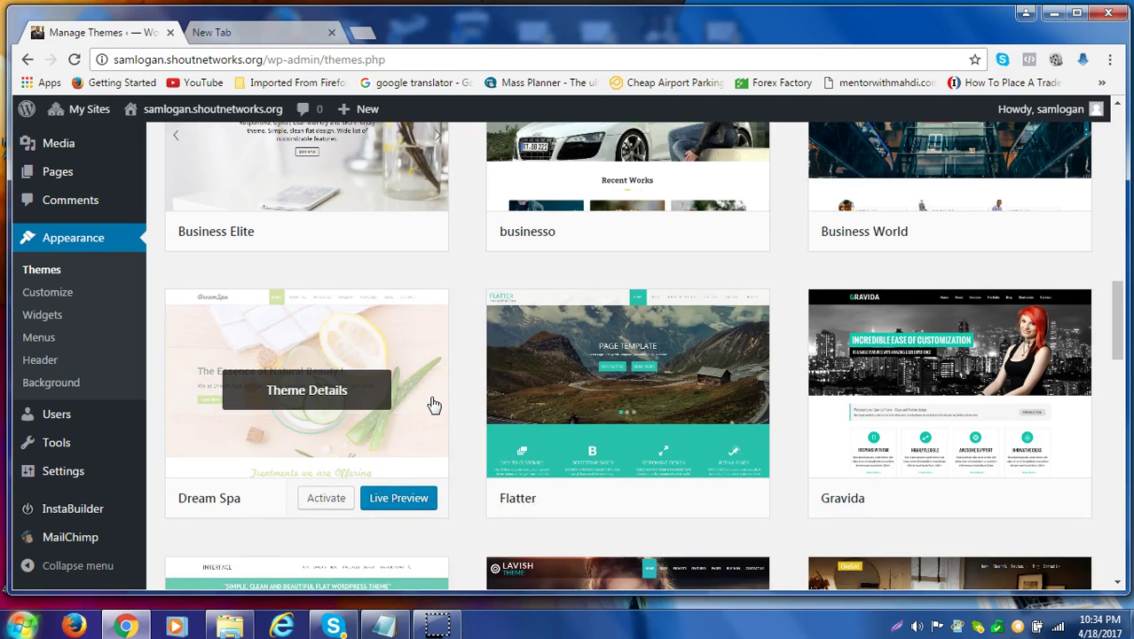
scroll(434, 405, "down", 2)
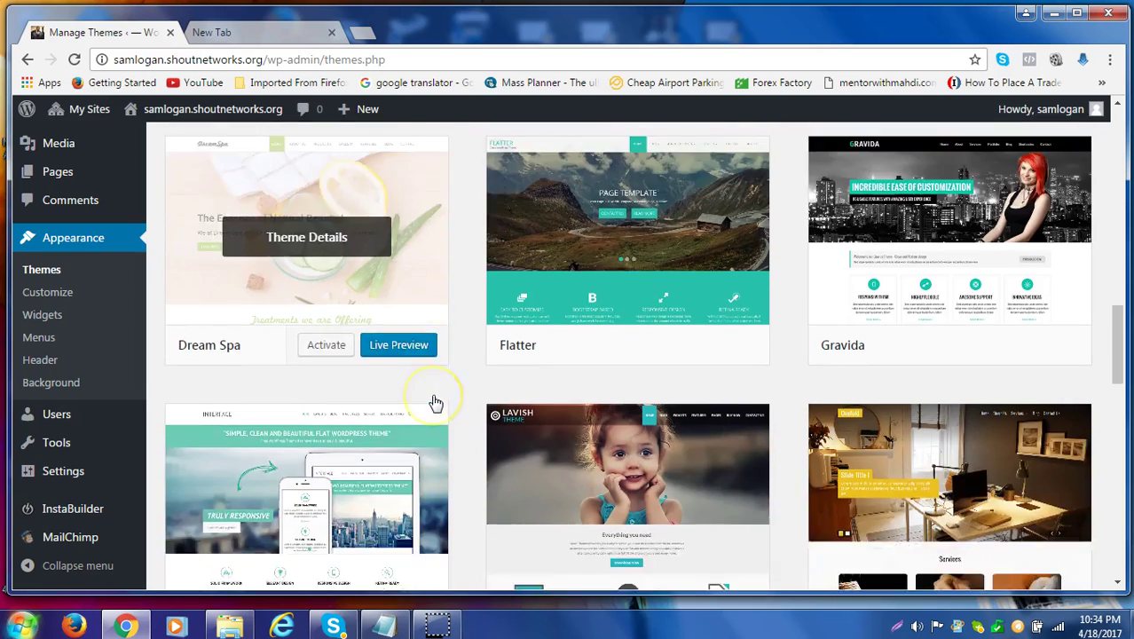
scroll(436, 405, "down", 1)
scroll(417, 412, "up", 1)
scroll(416, 415, "up", 5)
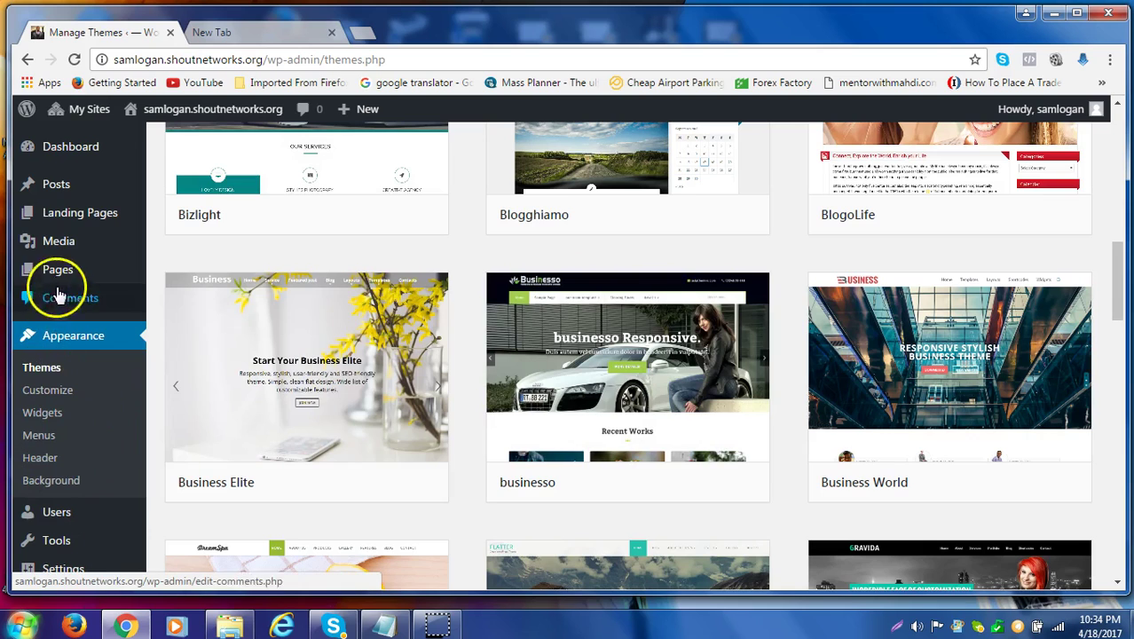
List the MailMunch landing pages and preview the draft titled "v".
left_click(62, 215)
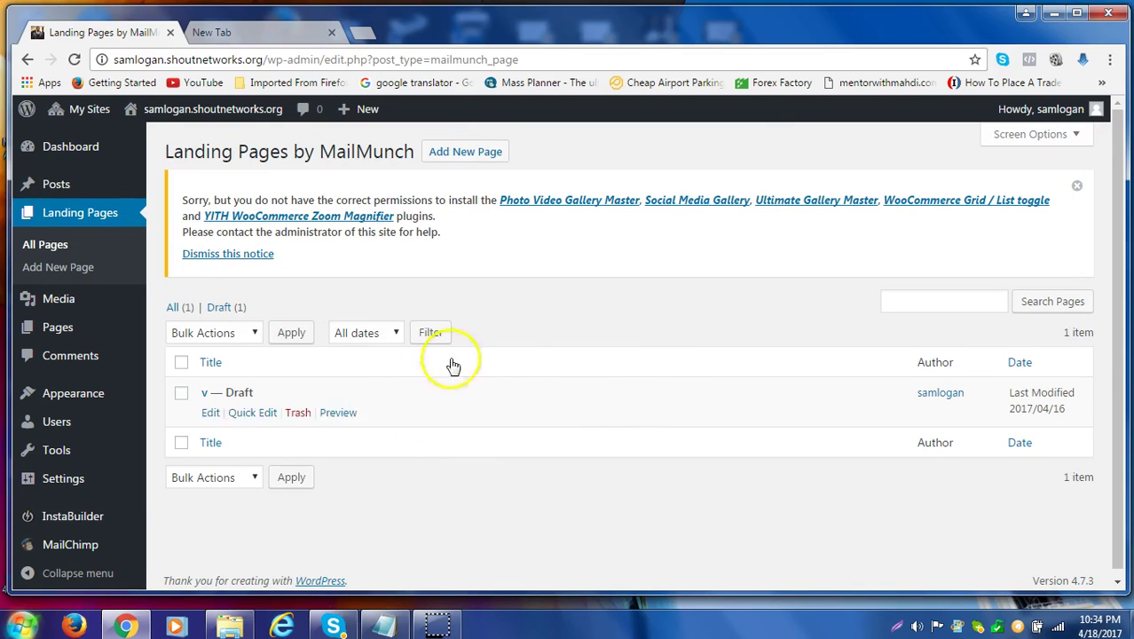
scroll(647, 359, "down", 1)
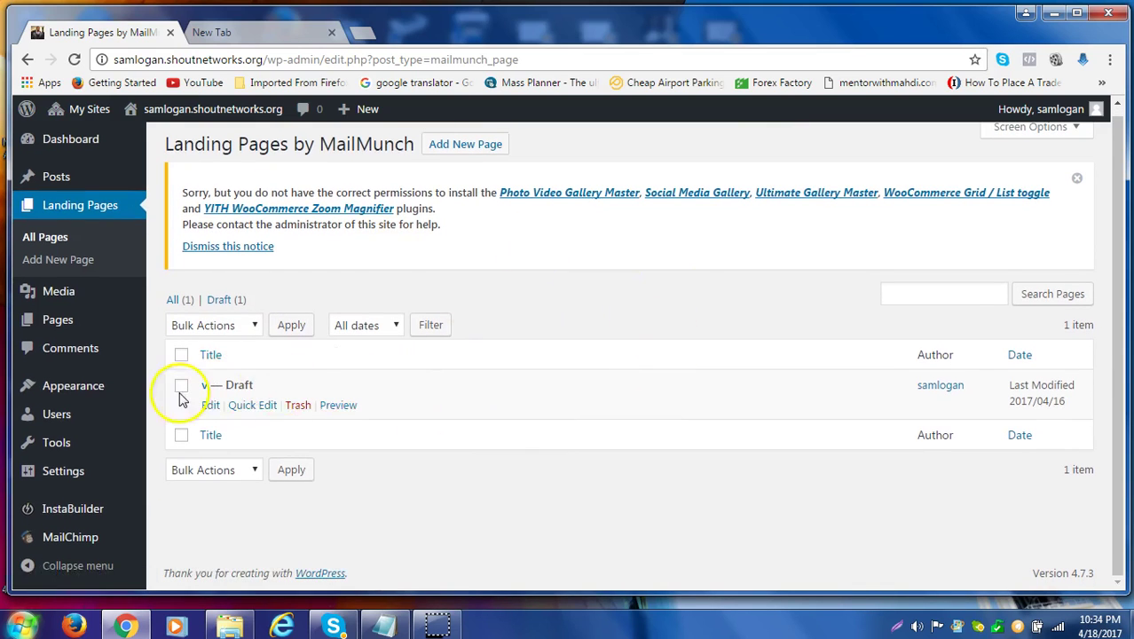
left_click(336, 404)
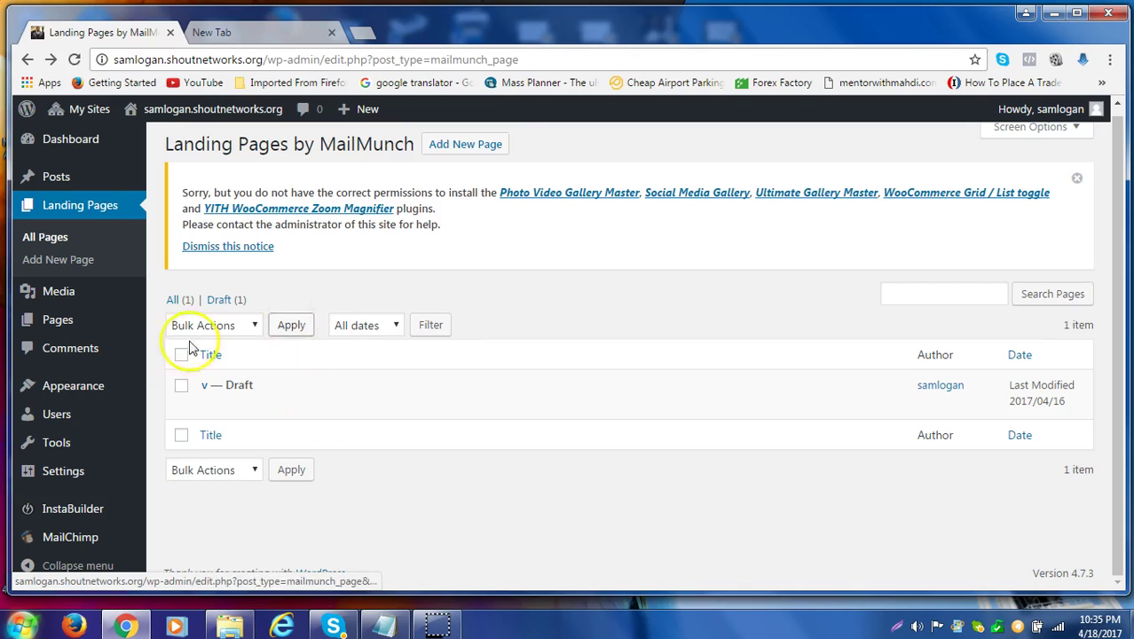
Add a new MailMunch landing page and open the theme selection for creating it.
mouse_move(89, 383)
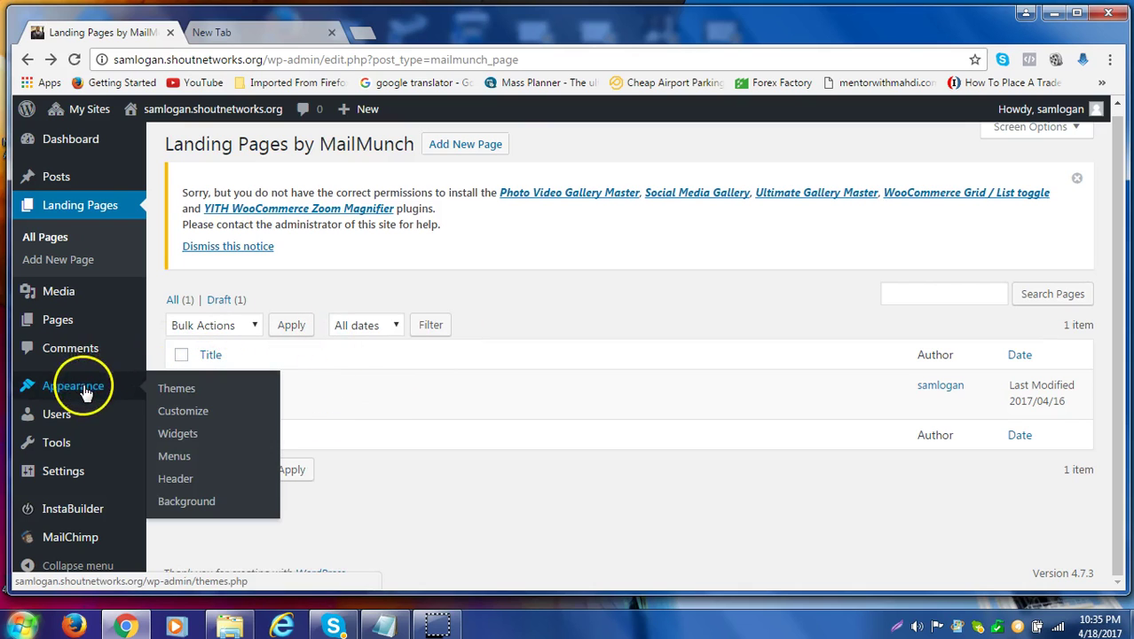
mouse_move(67, 401)
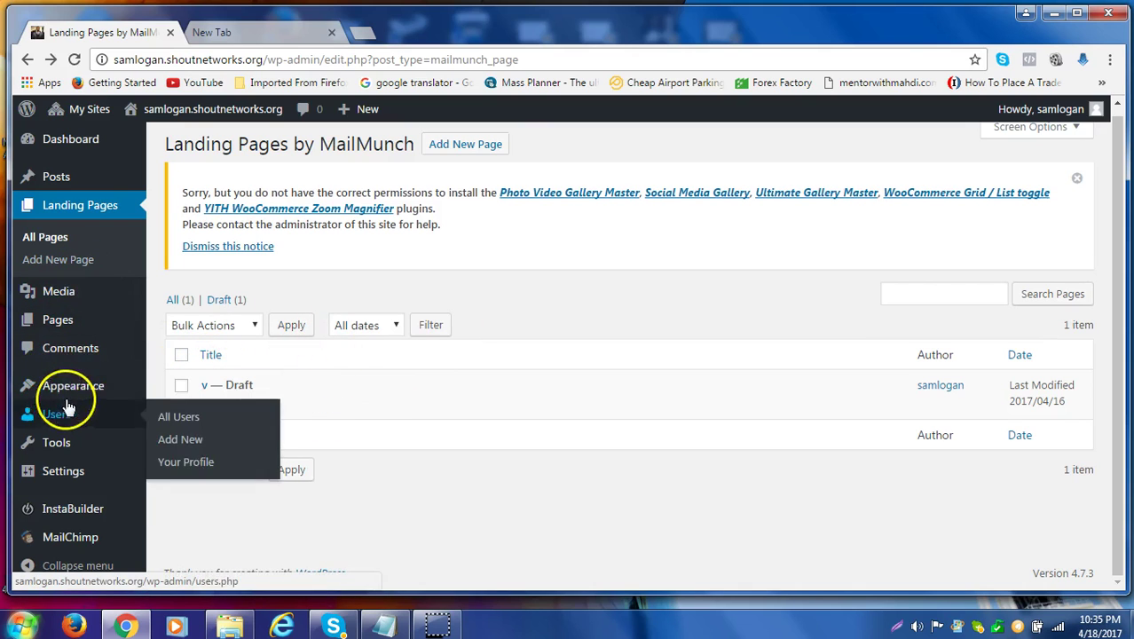
left_click(47, 239)
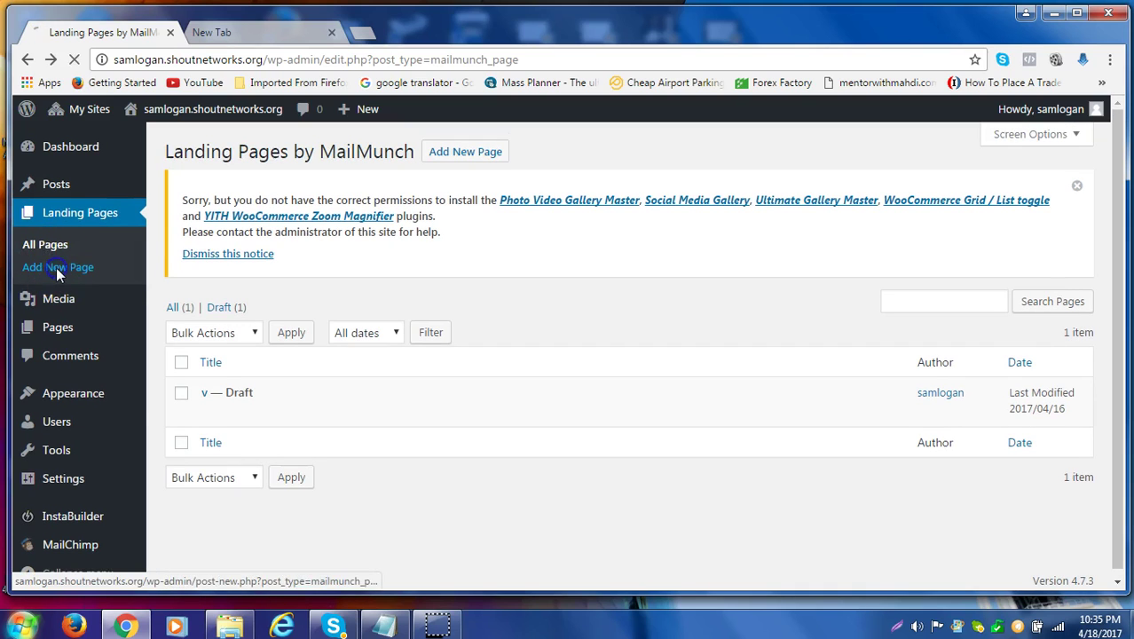
left_click(56, 269)
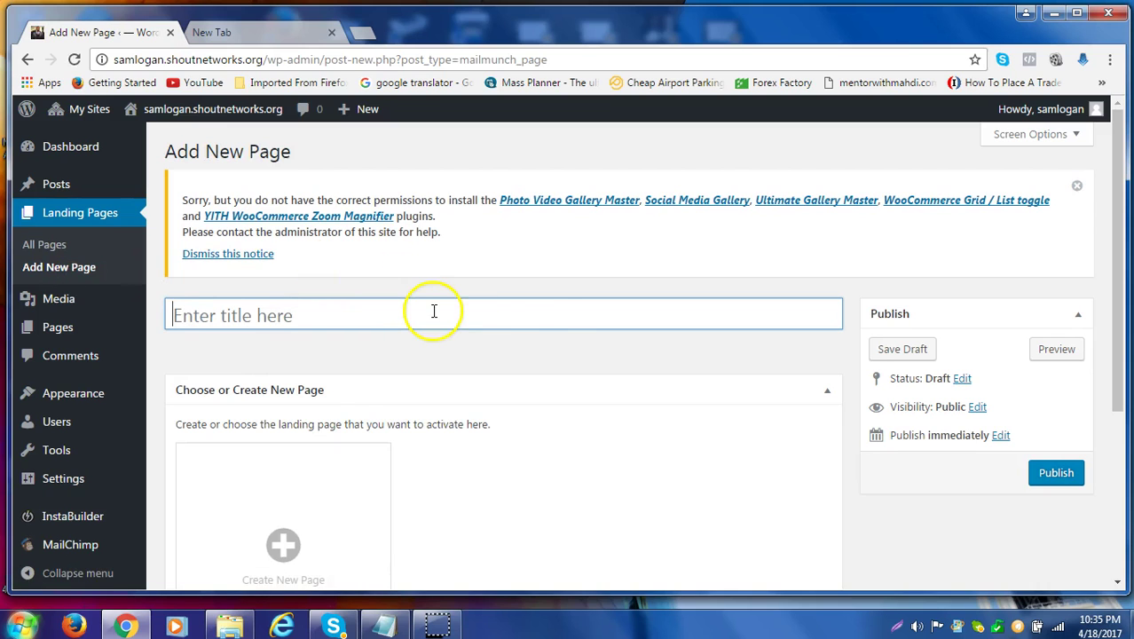
scroll(543, 328, "down", 3)
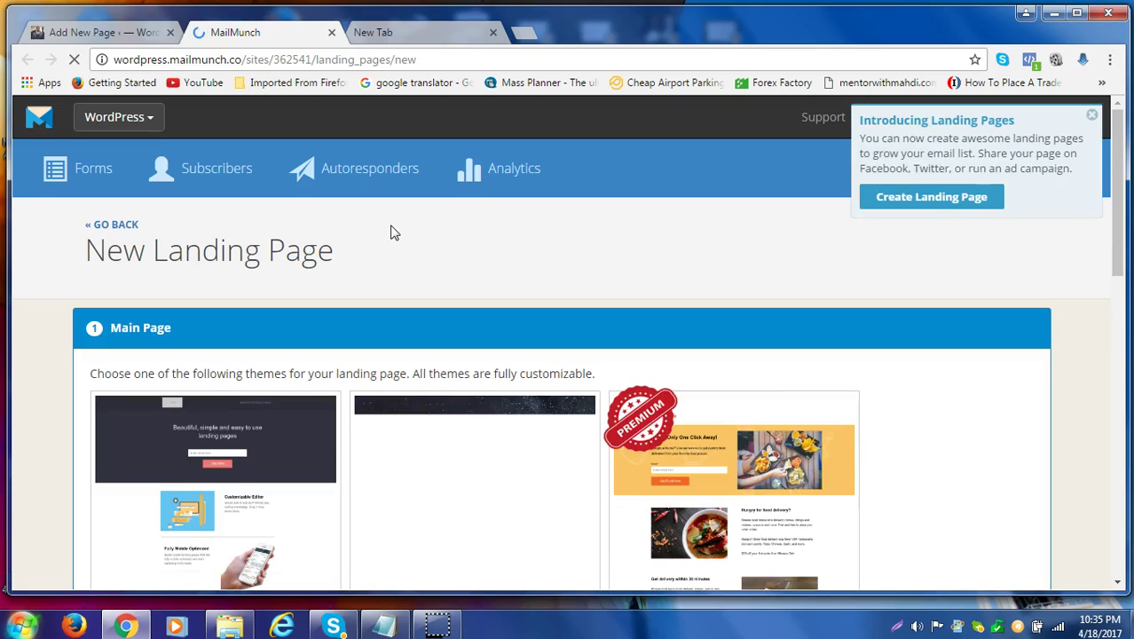
Choose the starry-sky "Join Our Newsletter" theme for the new landing page and open it in the editor.
scroll(391, 426, "down", 2)
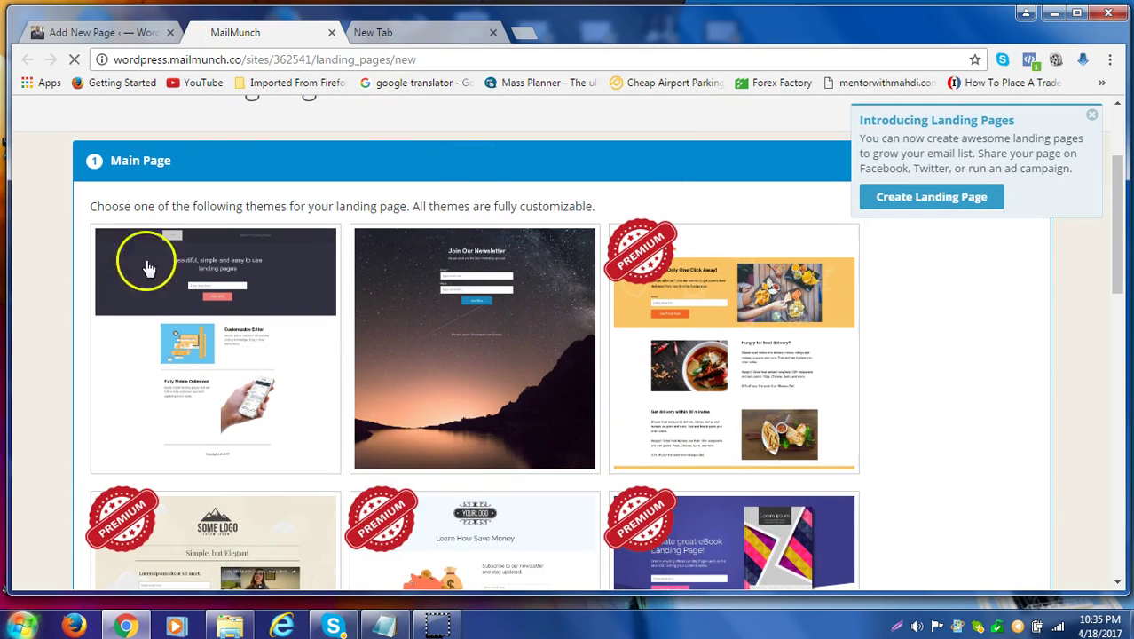
scroll(493, 326, "down", 3)
scroll(484, 240, "up", 2)
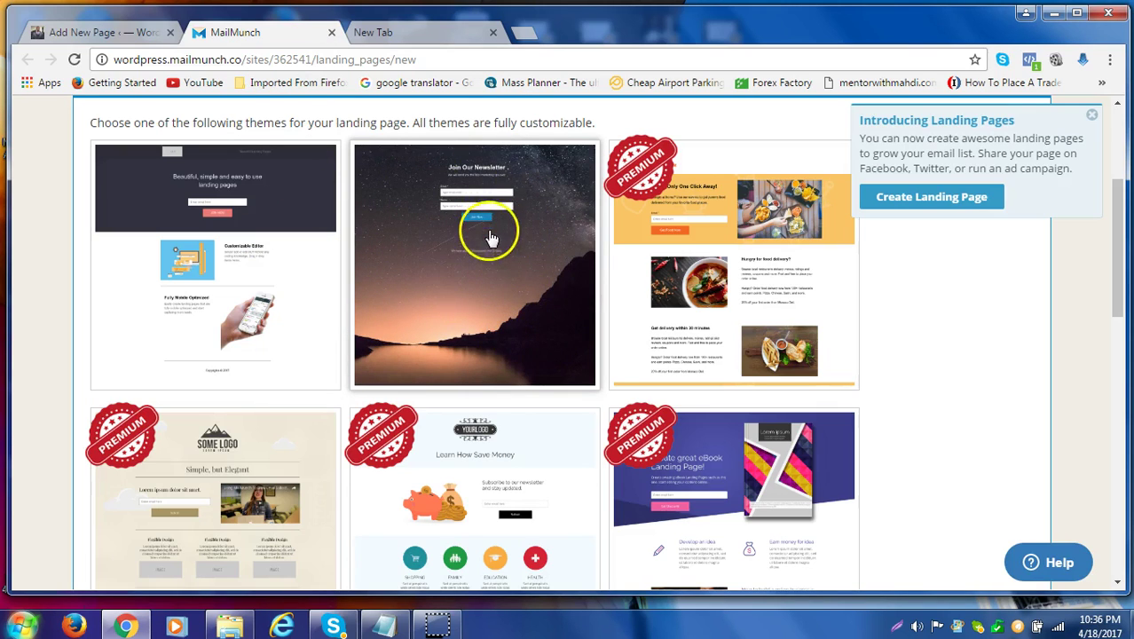
left_click(510, 257)
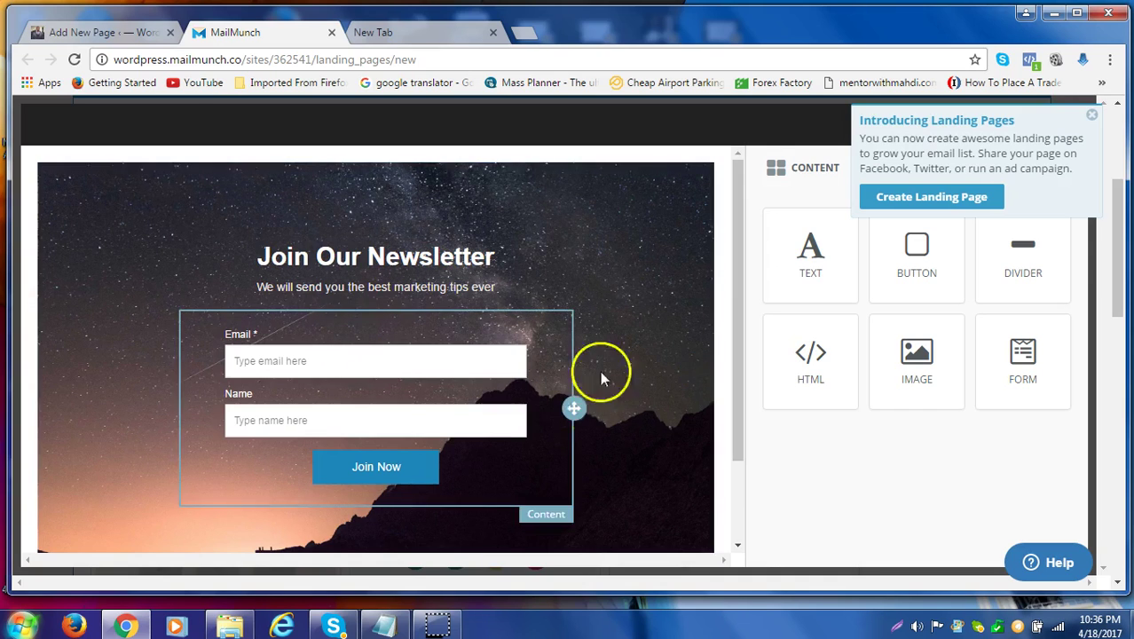
Return to the WordPress admin and open the Landing Pages list belonging to the MailChimp plugin.
left_click(97, 32)
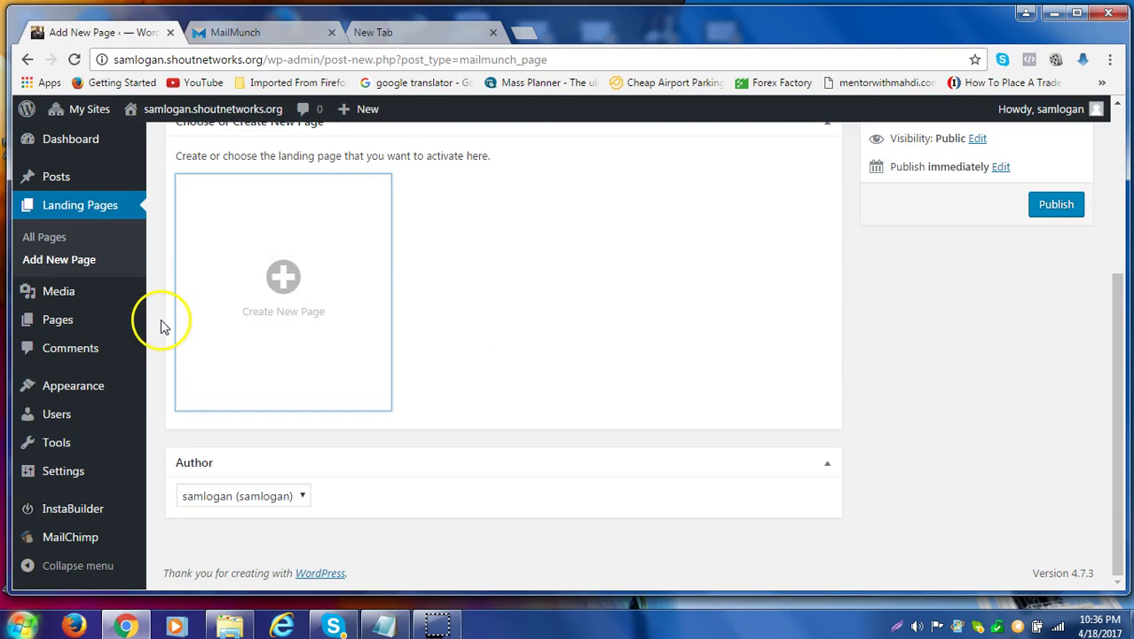
mouse_move(95, 335)
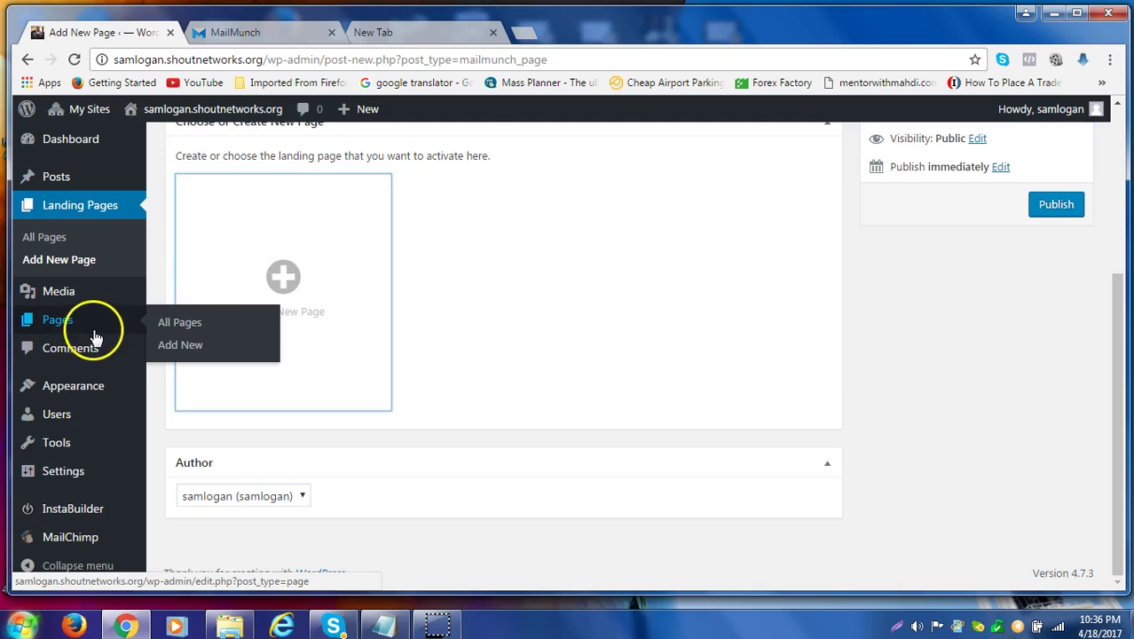
mouse_move(57, 542)
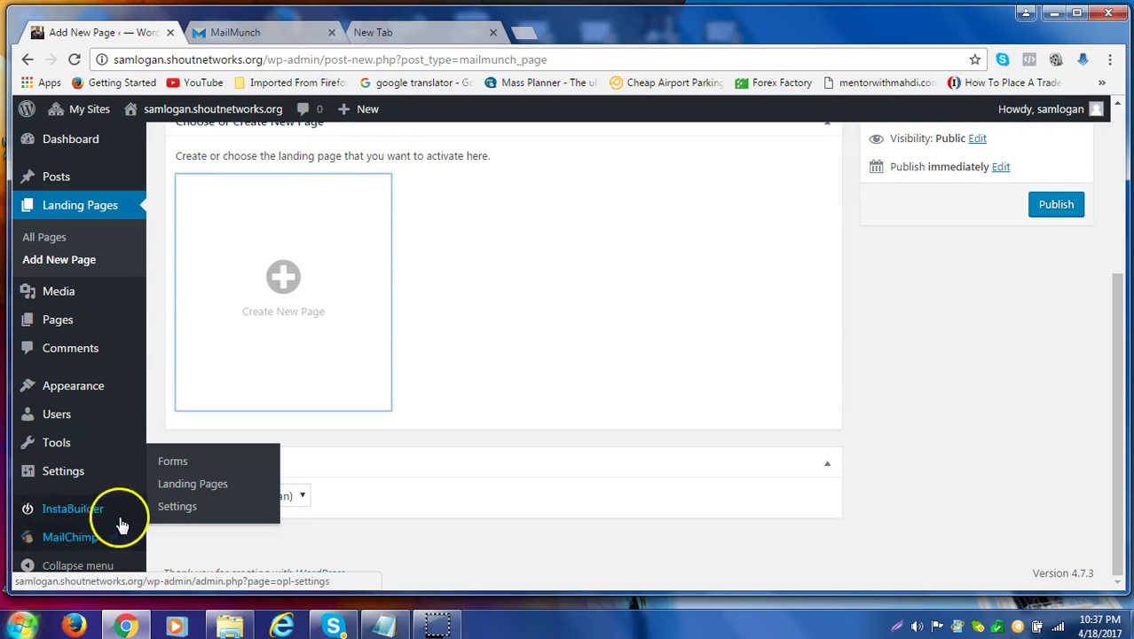
mouse_move(116, 537)
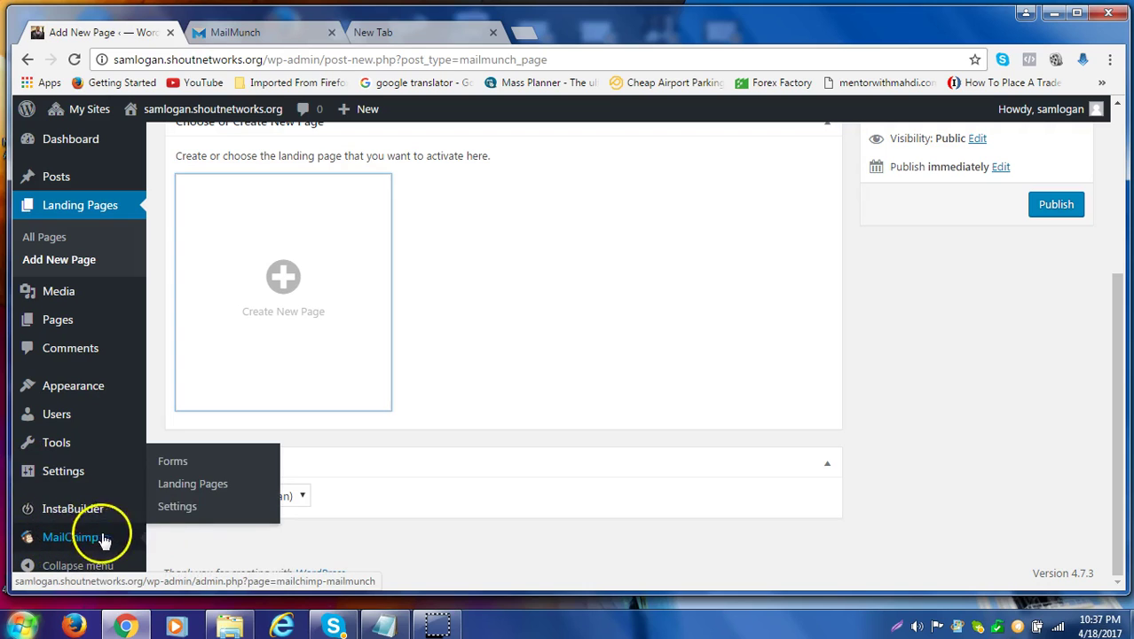
left_click(196, 486)
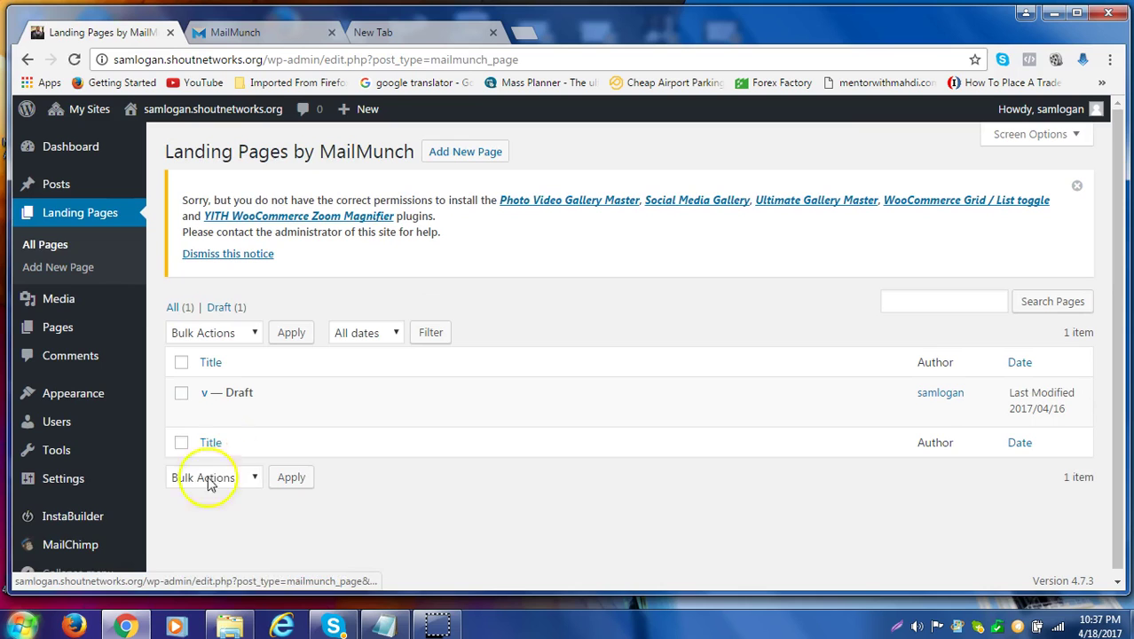
mouse_move(63, 532)
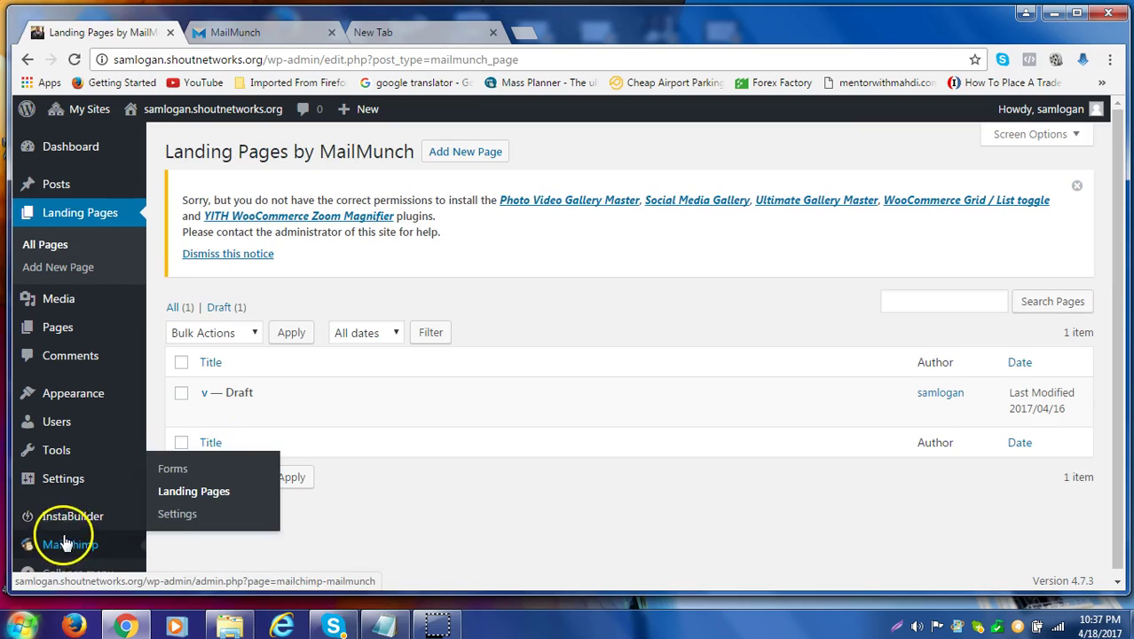
Open the MailChimp plugin's Forms page and play part of its quick tour video, pausing and closing the player at the end.
left_click(177, 469)
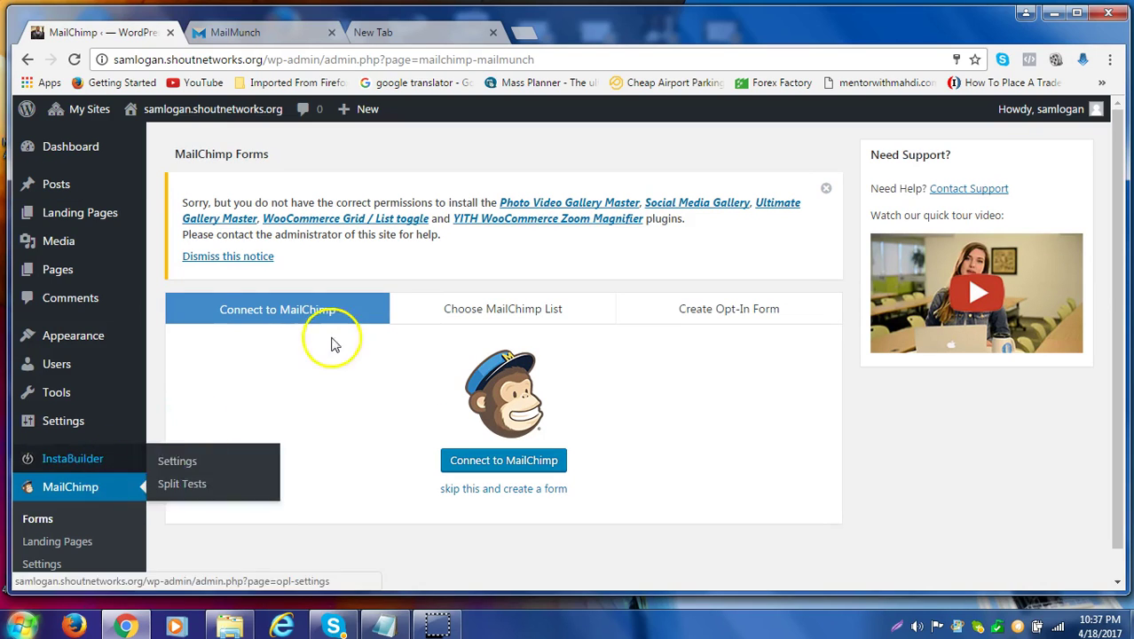
scroll(336, 371, "down", 1)
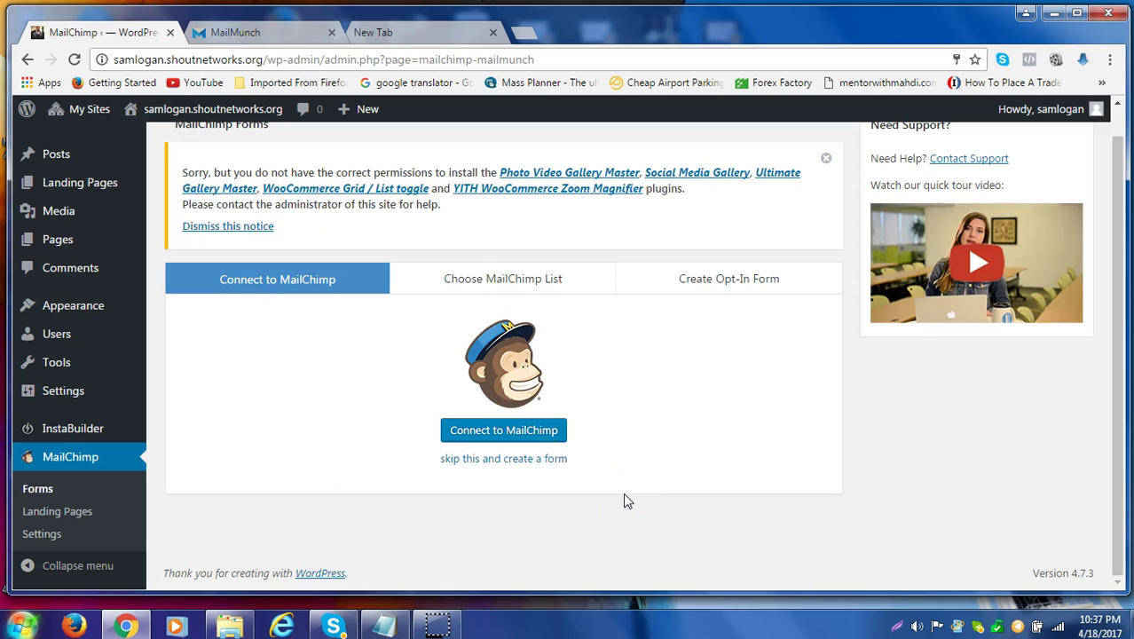
left_click(979, 269)
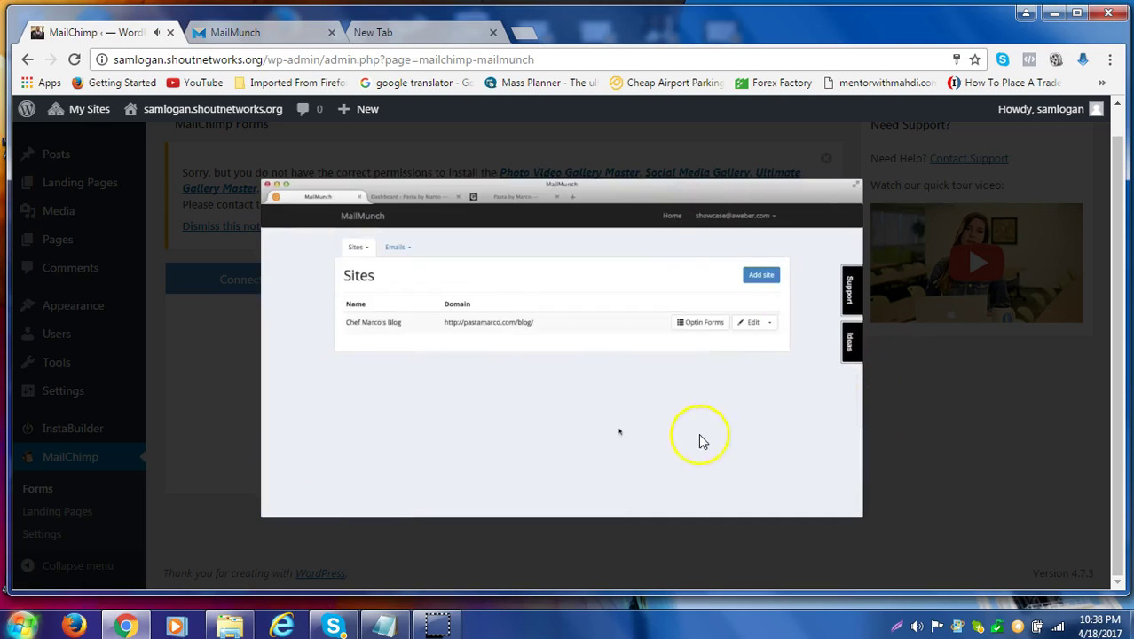
mouse_move(687, 472)
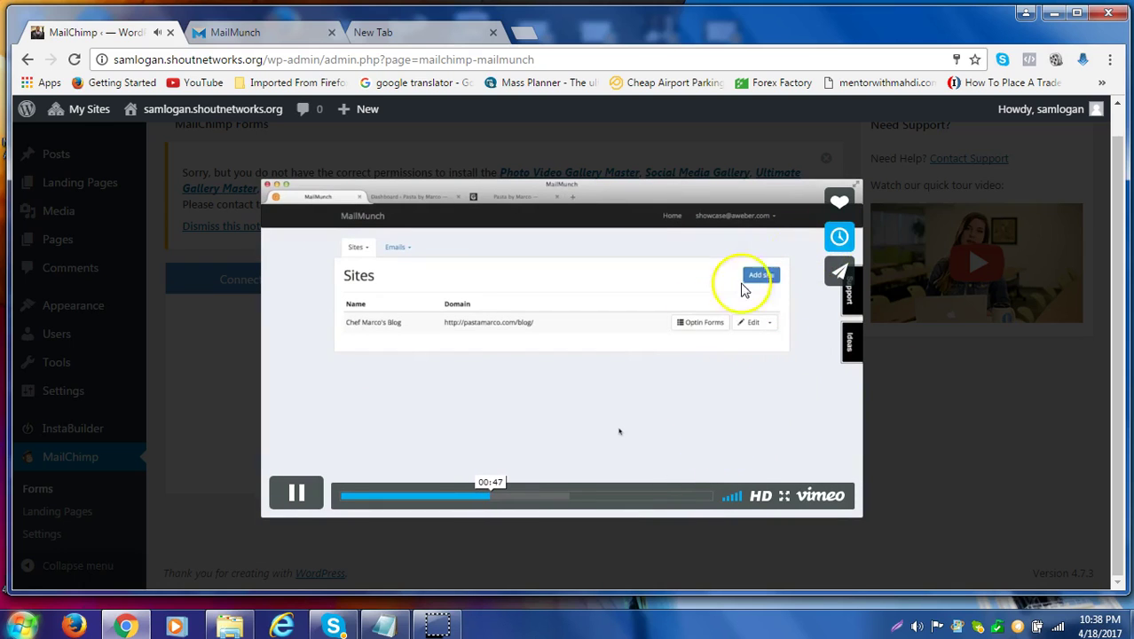
left_click(296, 492)
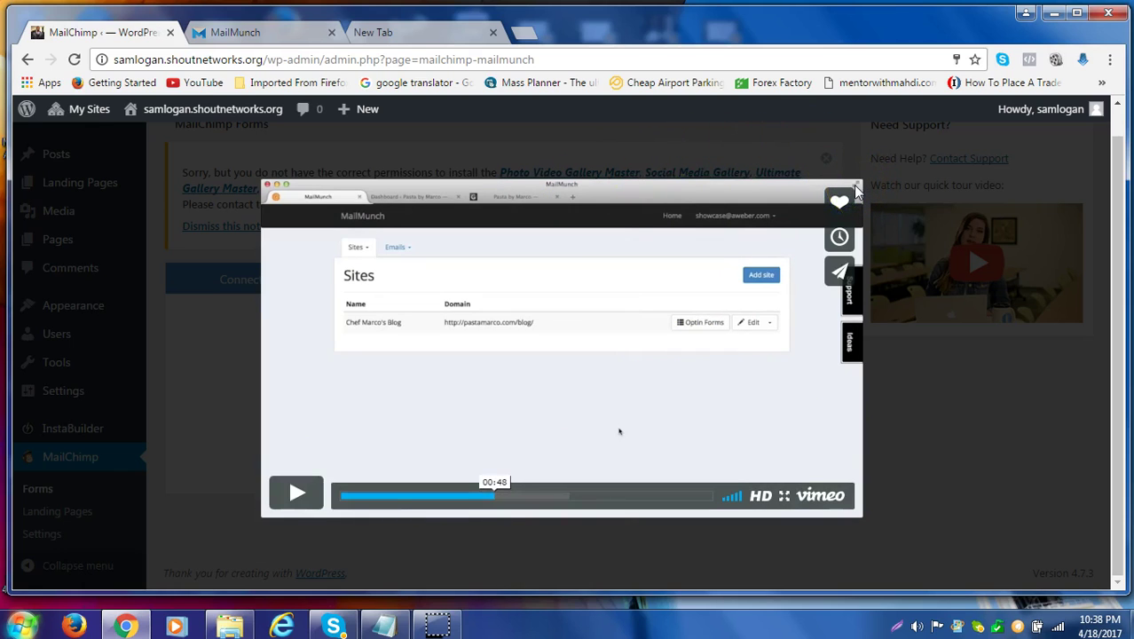
left_click(906, 152)
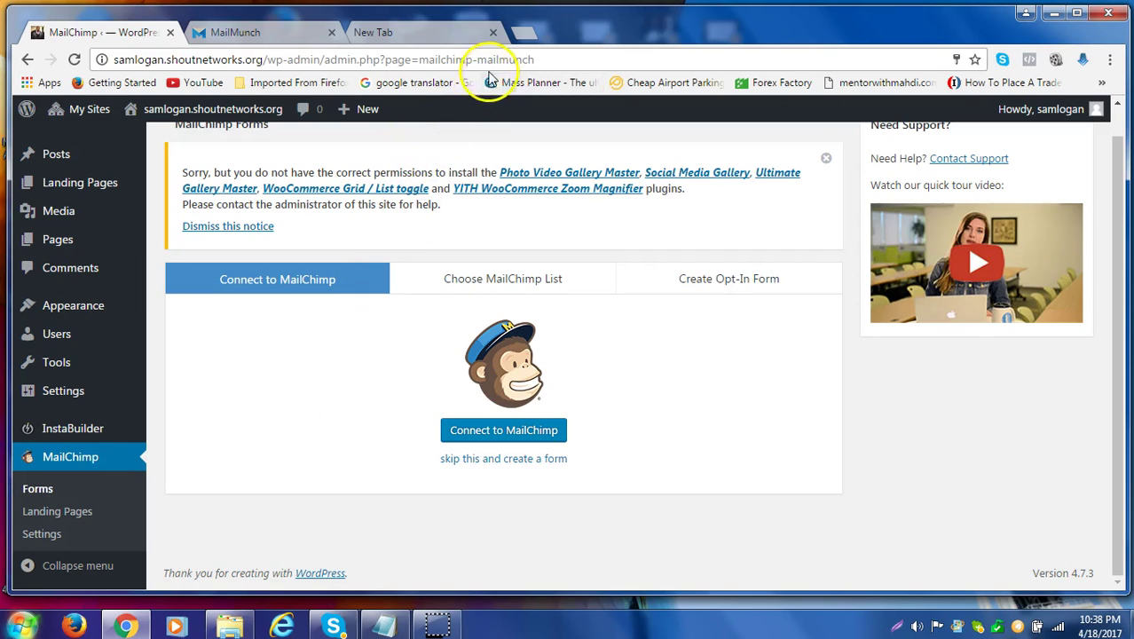
Open shoutnetworks.smartmember.com in the empty browser tab and look through its syllabus lessons down to the Fast Start Training Series.
left_click(443, 32)
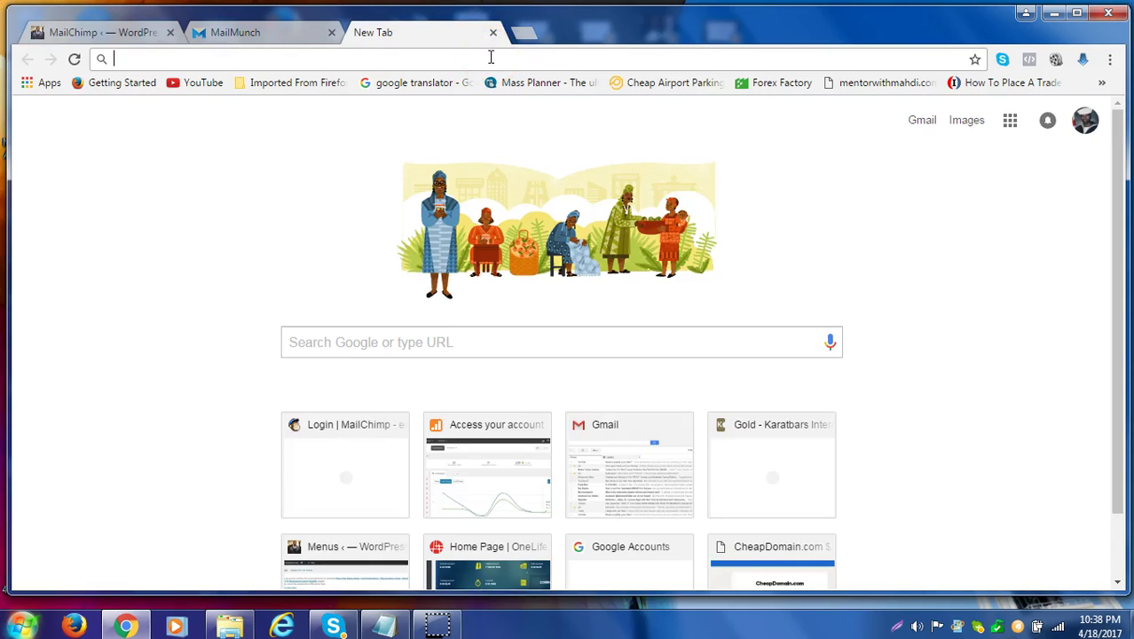
type("m")
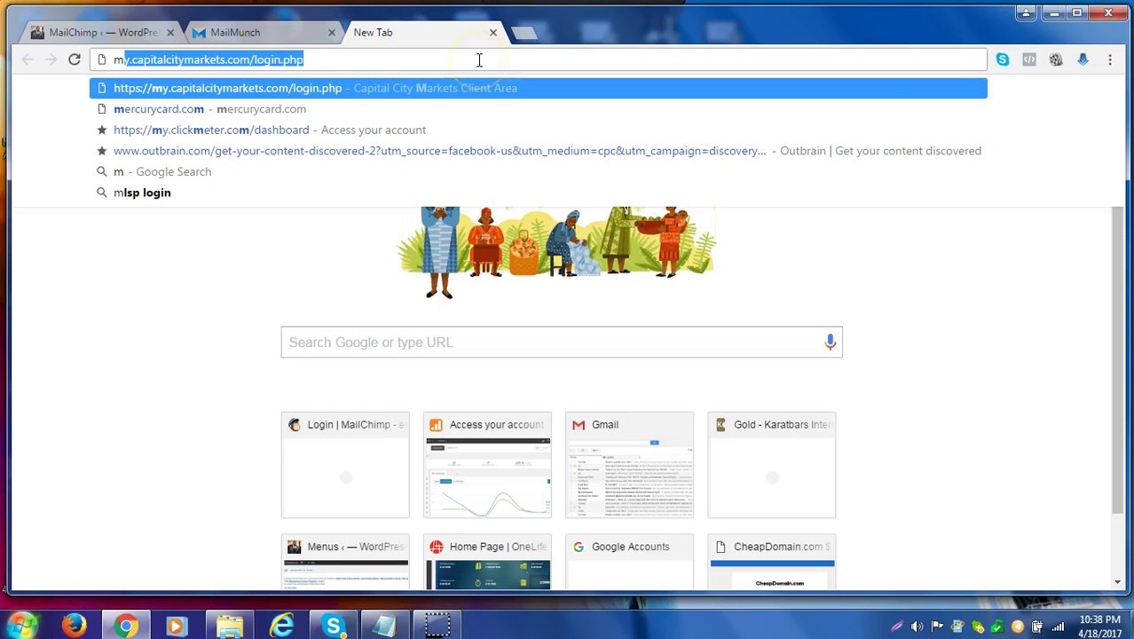
key("BackSpace")
key("BackSpace")
type("shoutnetworks.smartmember.com")
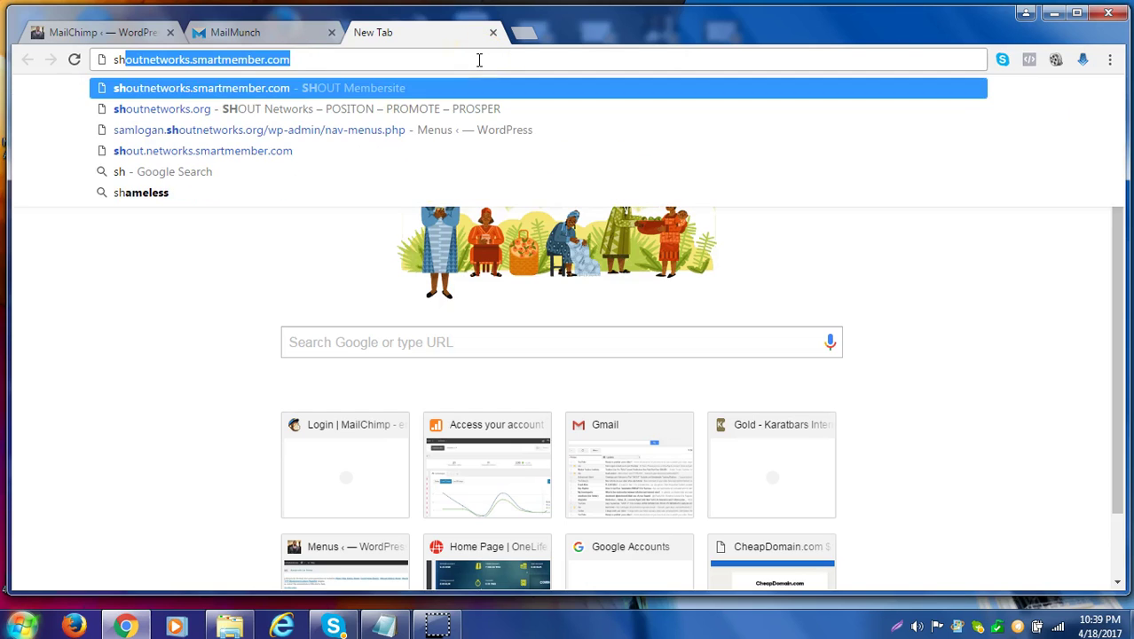
key("Return")
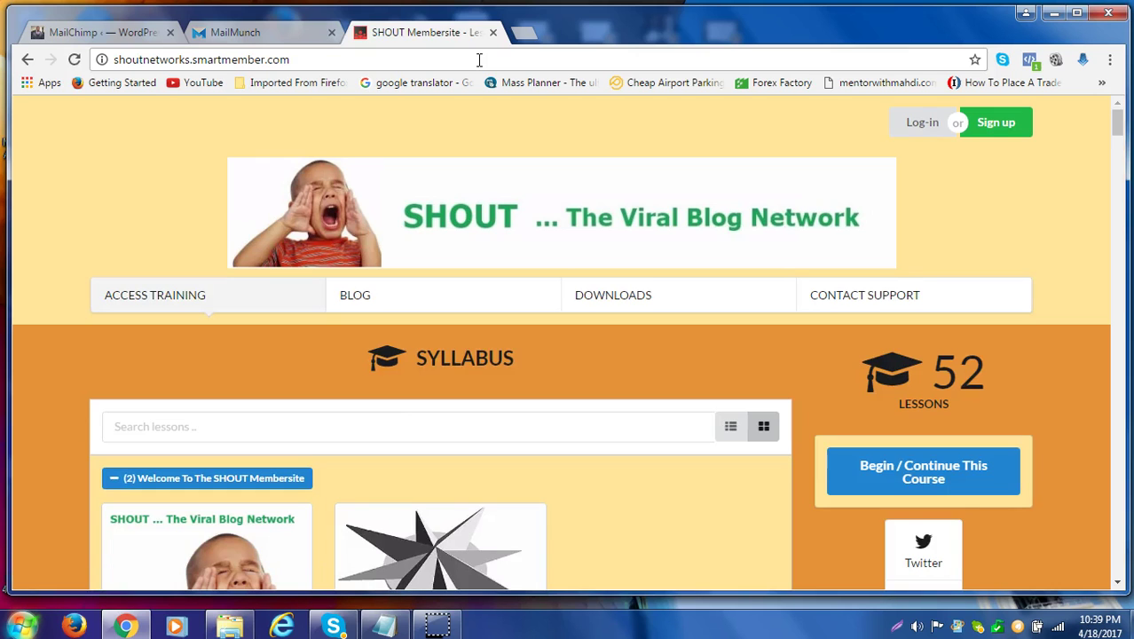
scroll(507, 267, "down", 2)
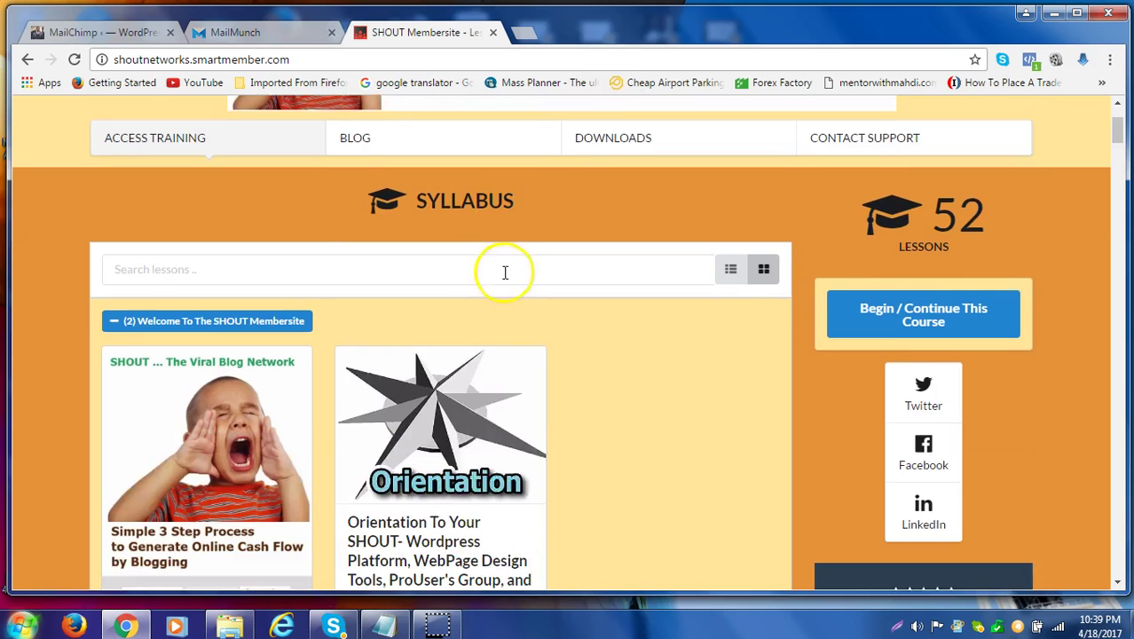
scroll(527, 296, "down", 6)
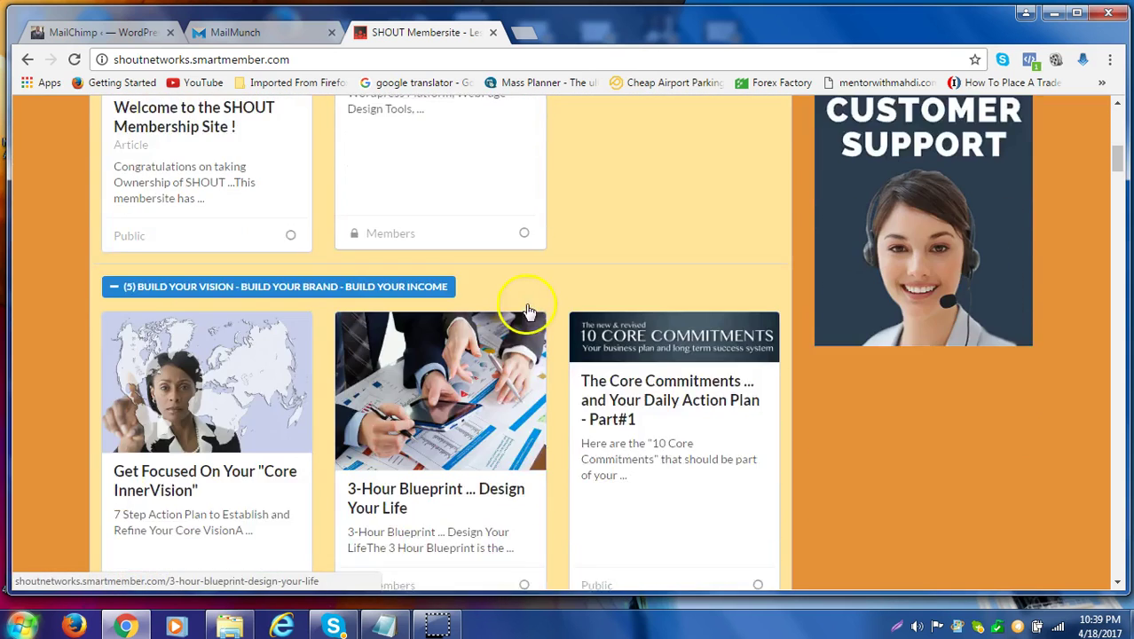
scroll(529, 308, "down", 11)
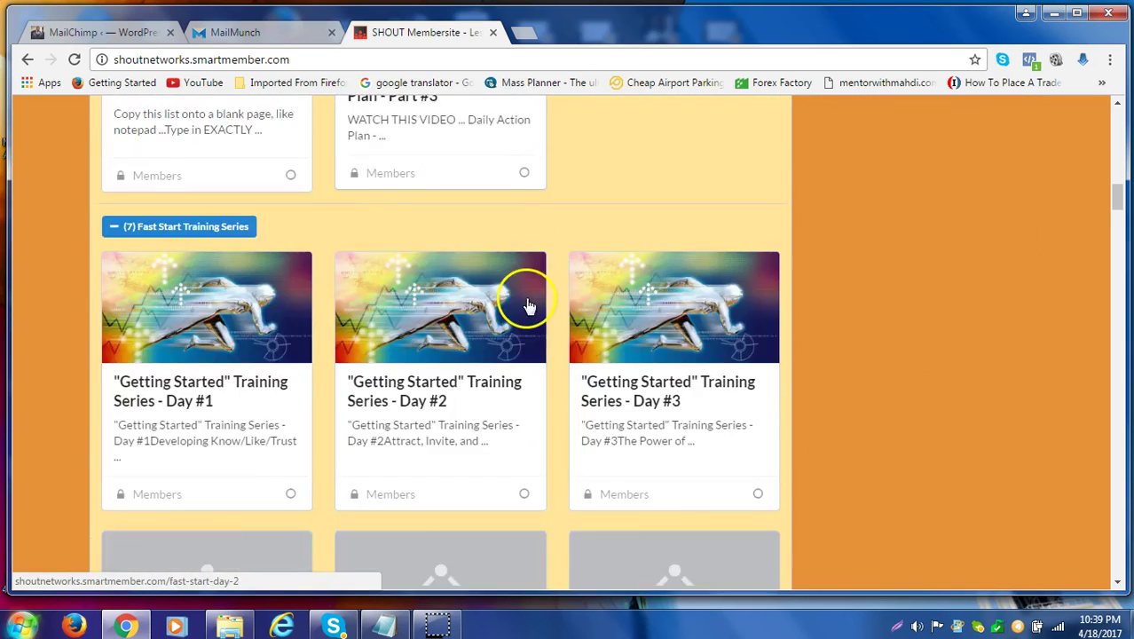
scroll(529, 305, "down", 8)
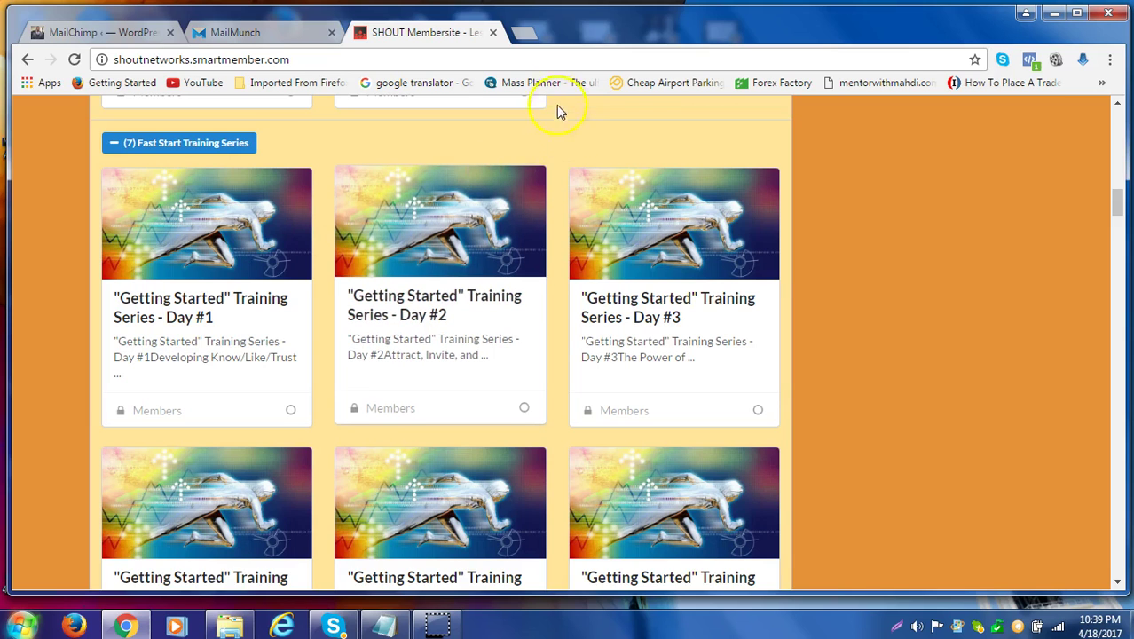
Open facebook.com in a new browser tab.
left_click(528, 35)
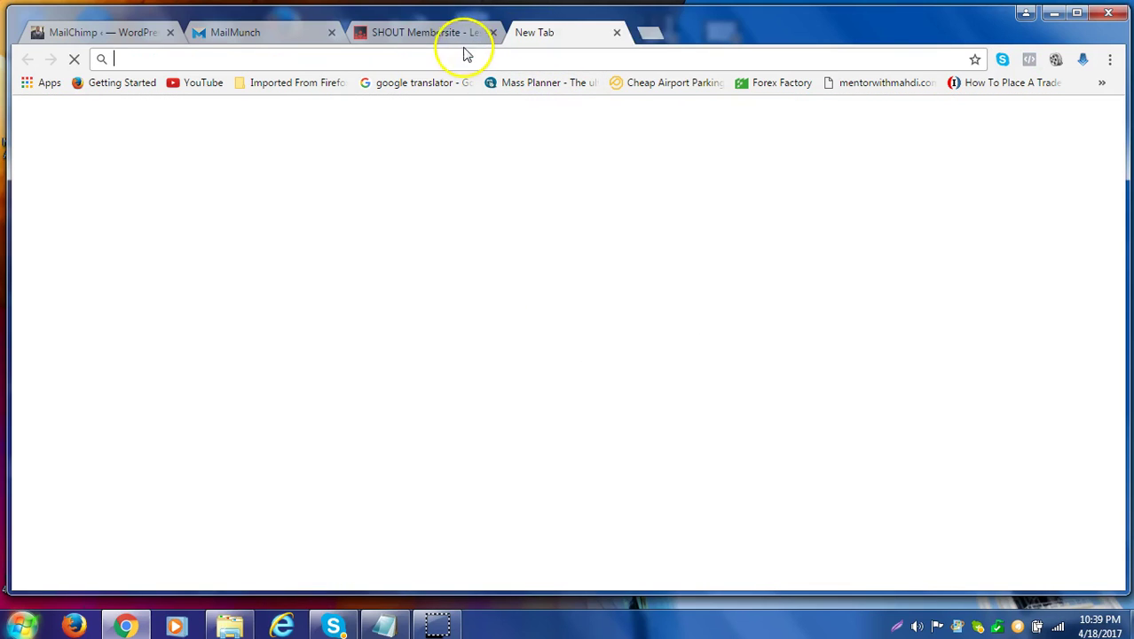
type("f")
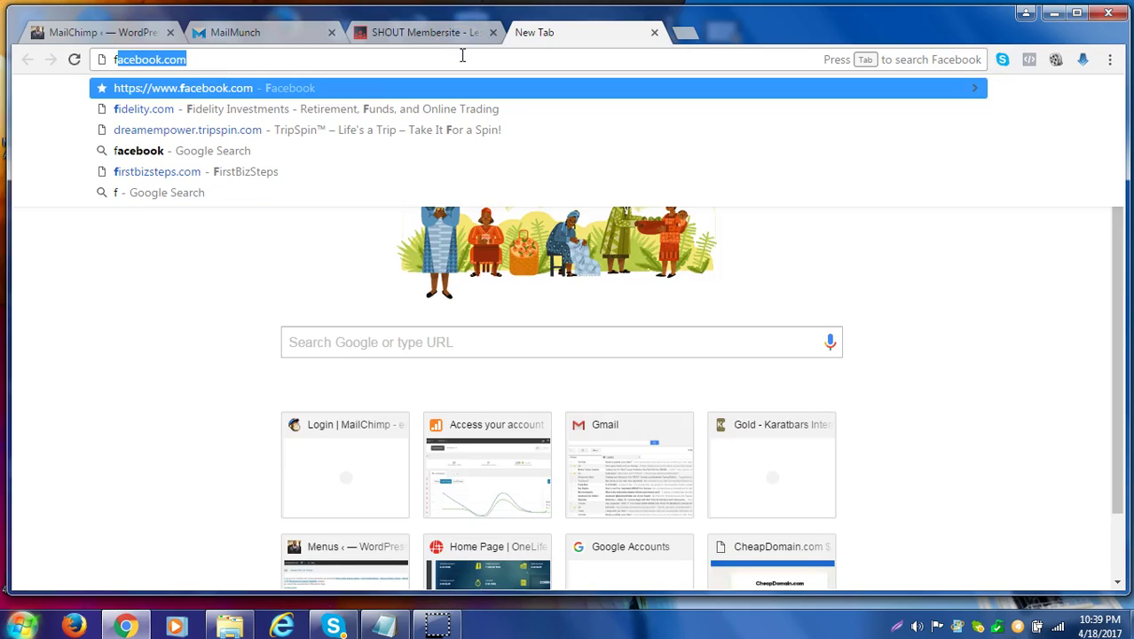
type("a")
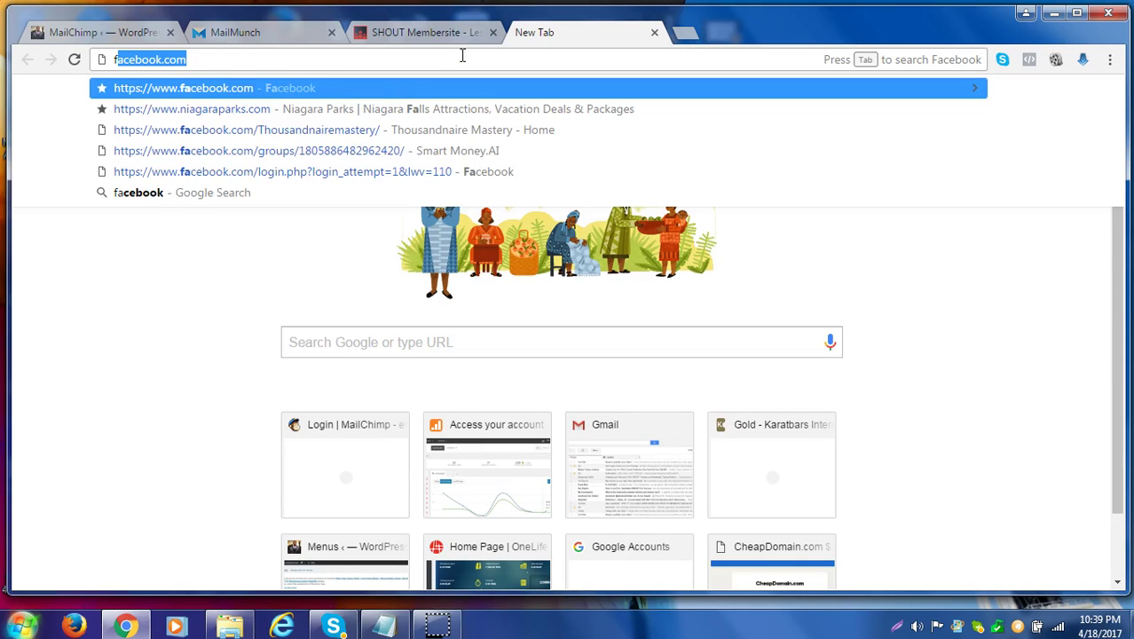
key("Return")
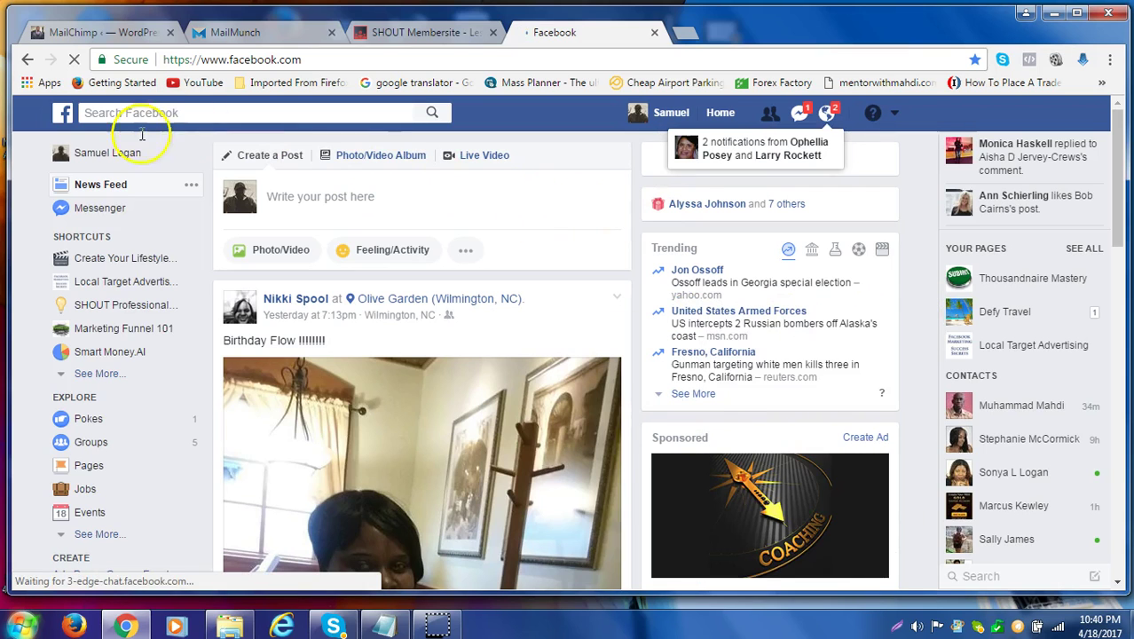
Open the SHOUT Professional User's Group from the Facebook shortcuts and look through its discussion posts down to the "My Goals" post.
left_click(122, 303)
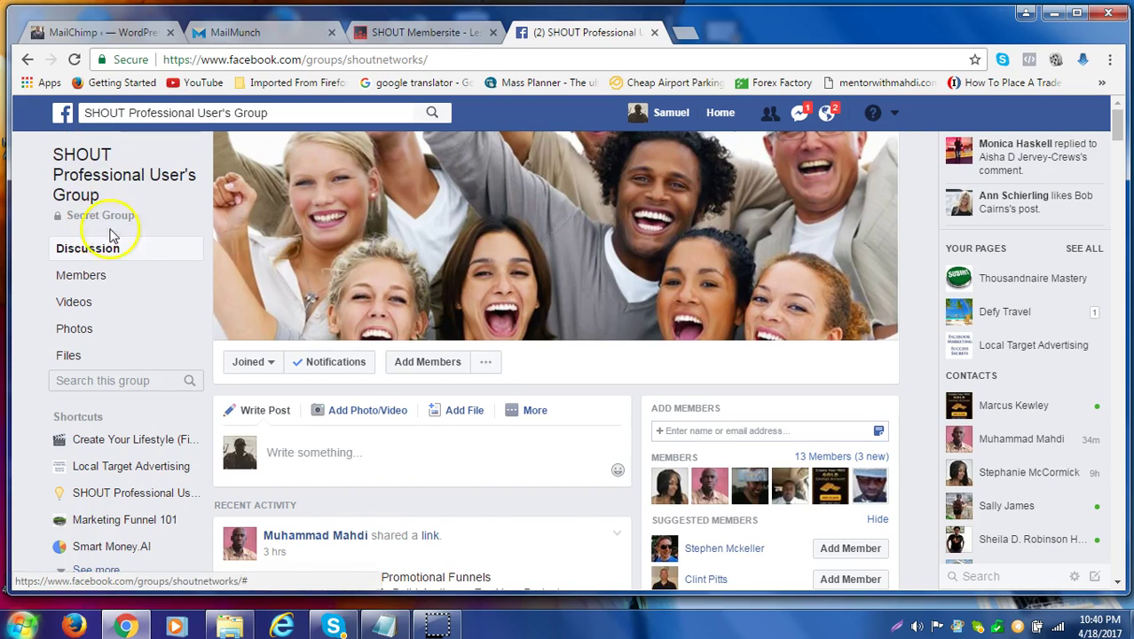
scroll(368, 312, "down", 3)
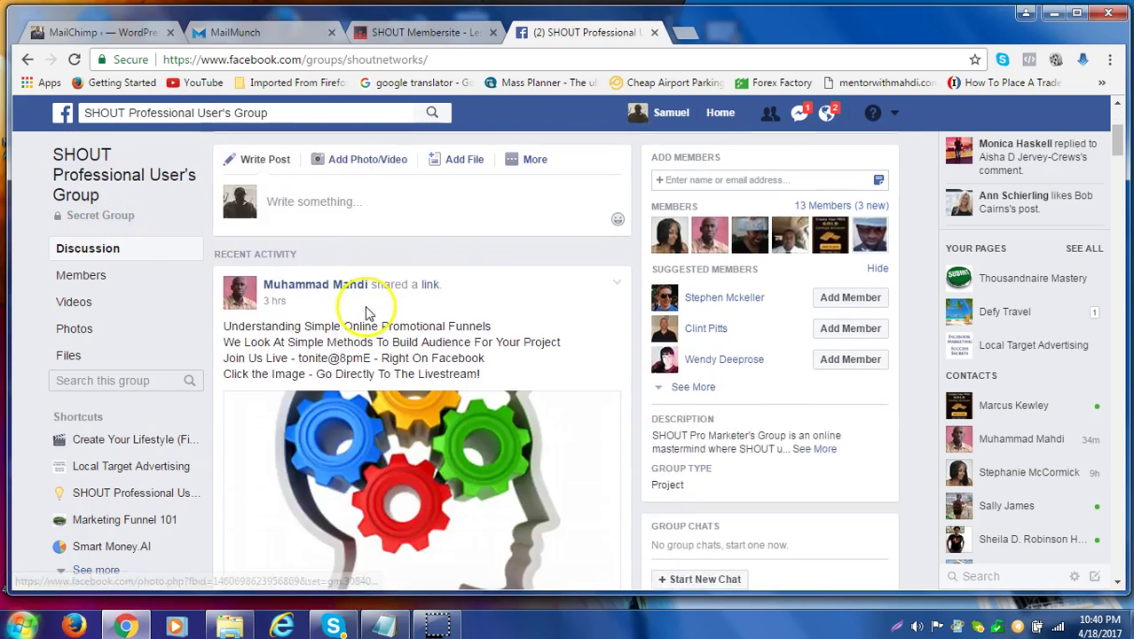
scroll(368, 313, "down", 8)
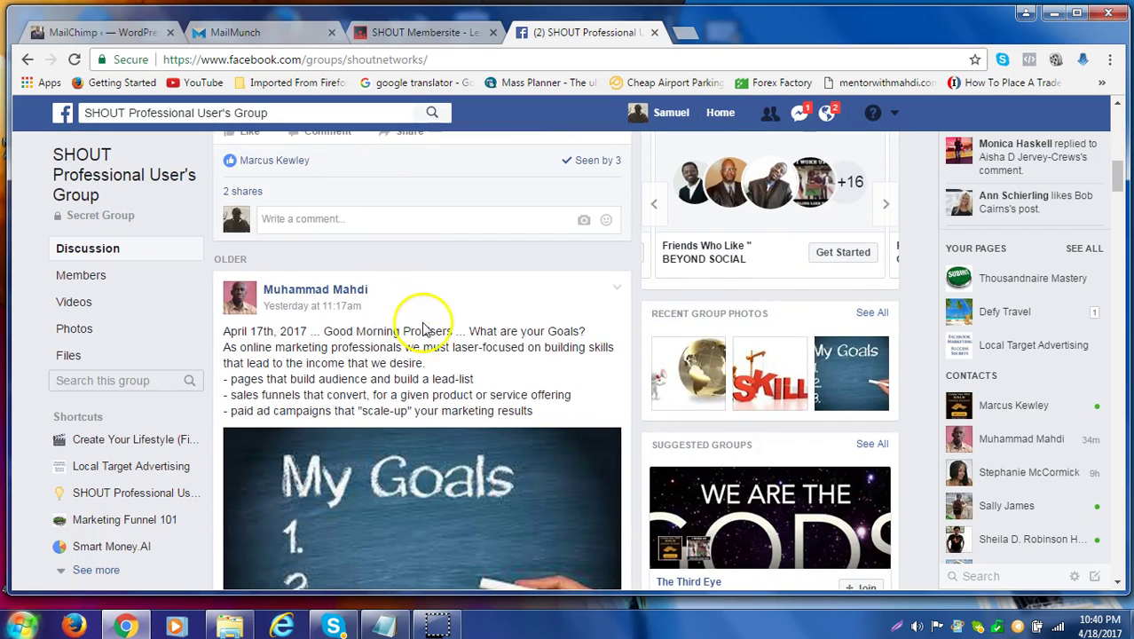
scroll(532, 284, "down", 2)
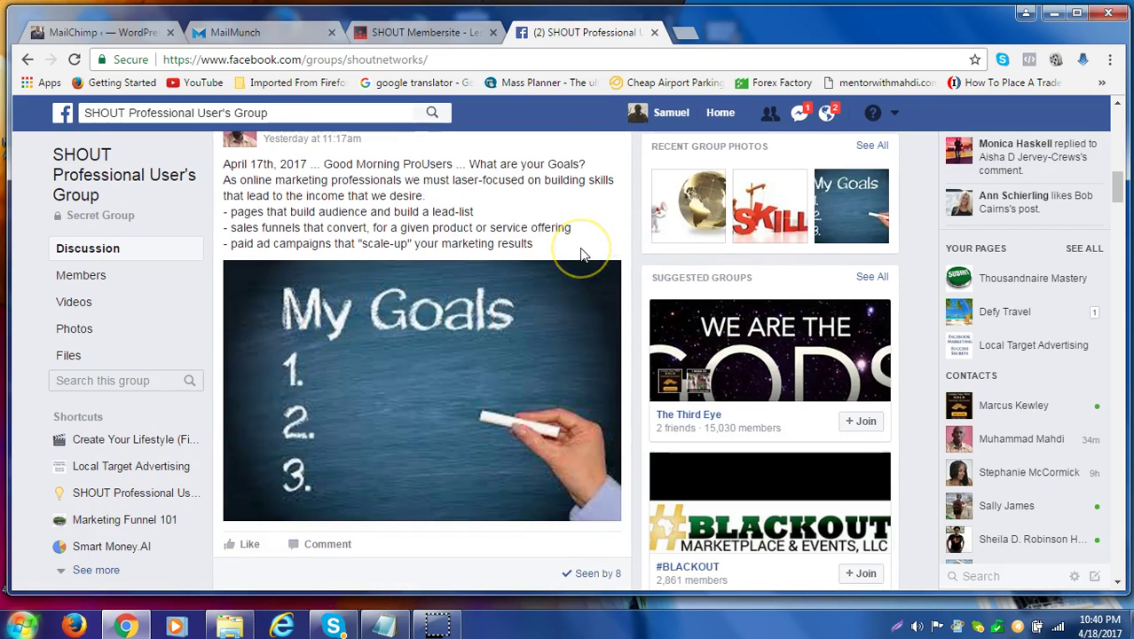